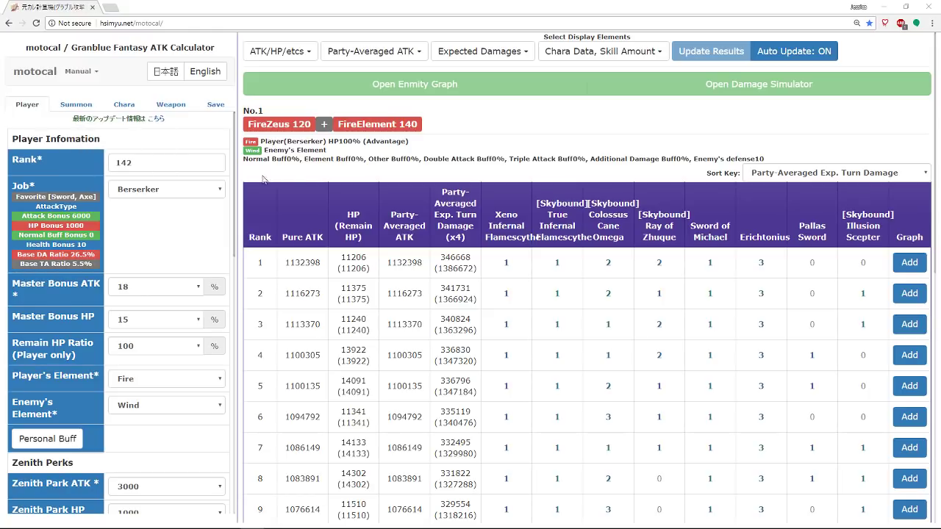
# Examine the Rank and Job entries in the player information.
pyautogui.click(175, 169)
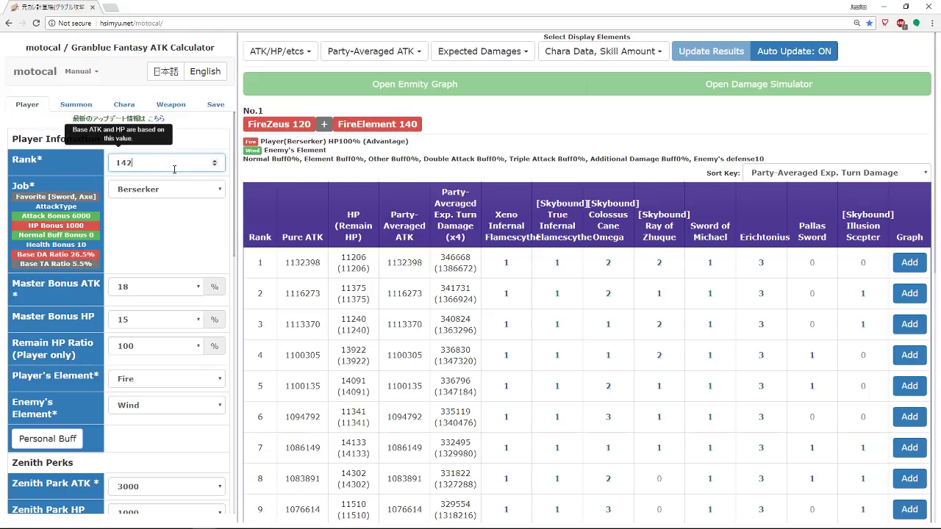
pyautogui.press('Tab')
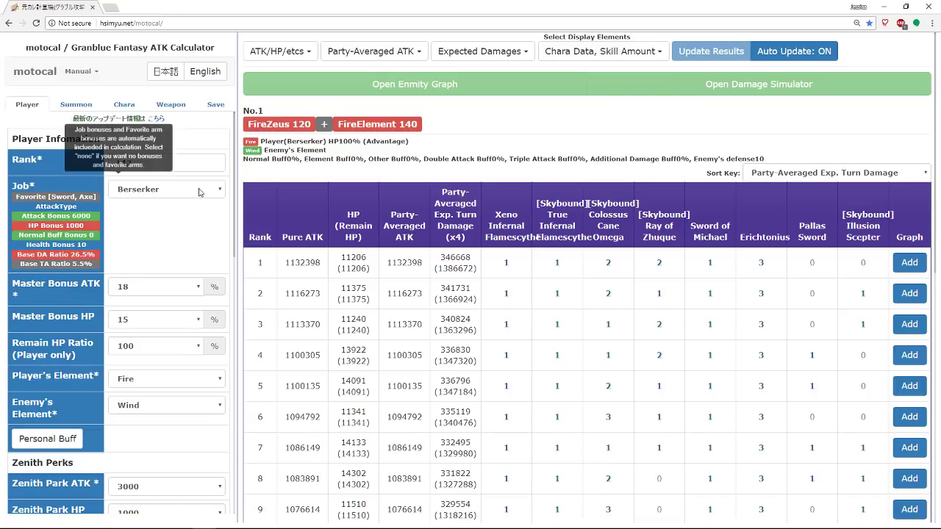
pyautogui.click(177, 165)
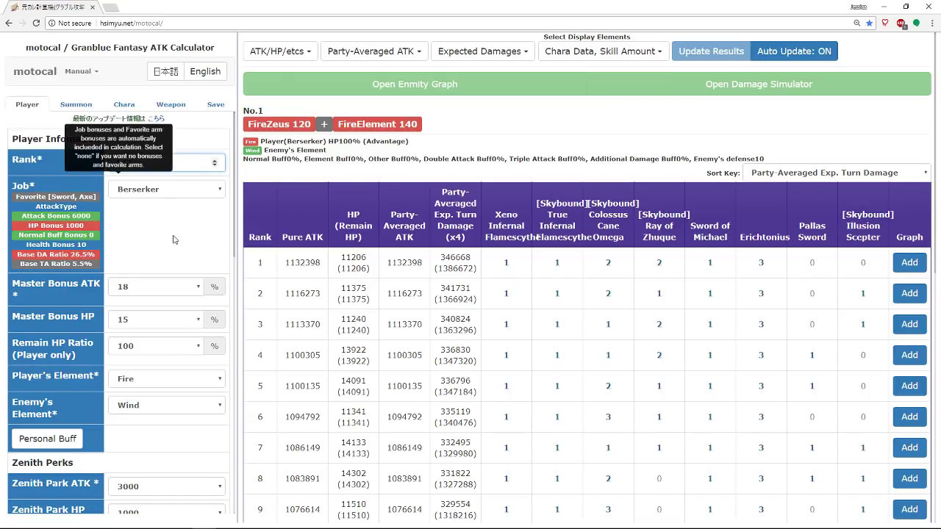
# Switch to the Granblue Fantasy game window, view the party's summons, and return to the calculator.
pyautogui.hotkey('alt', 'Tab')
pyautogui.moveTo(141, 33); pyautogui.dragTo(343, 53)
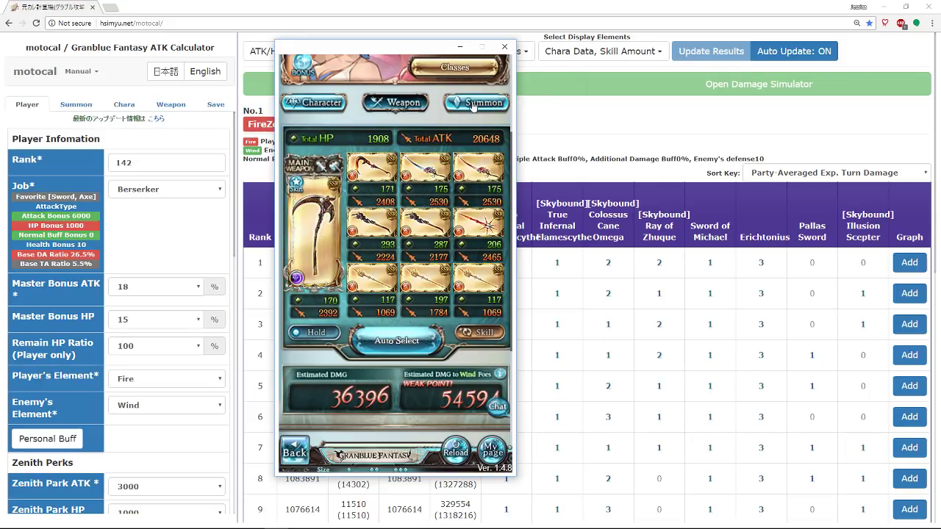
pyautogui.click(472, 105)
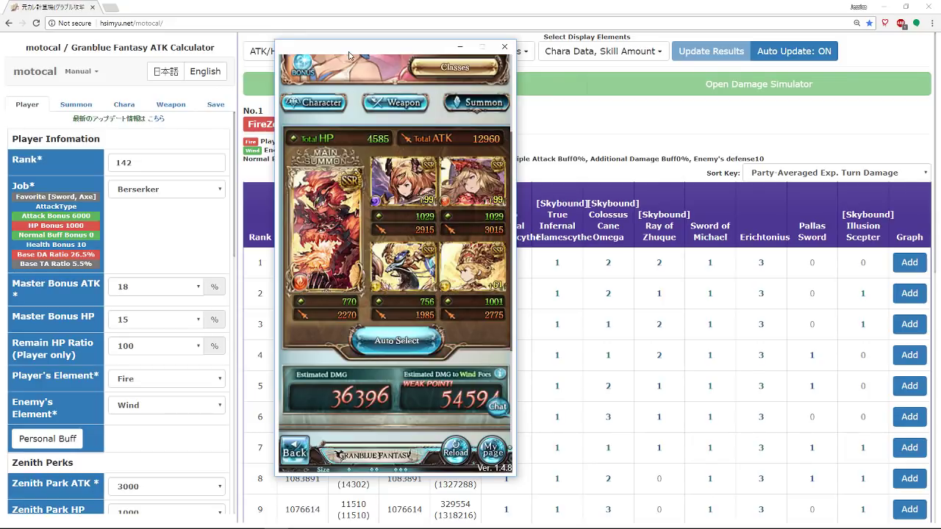
pyautogui.moveTo(349, 55); pyautogui.dragTo(7, 48)
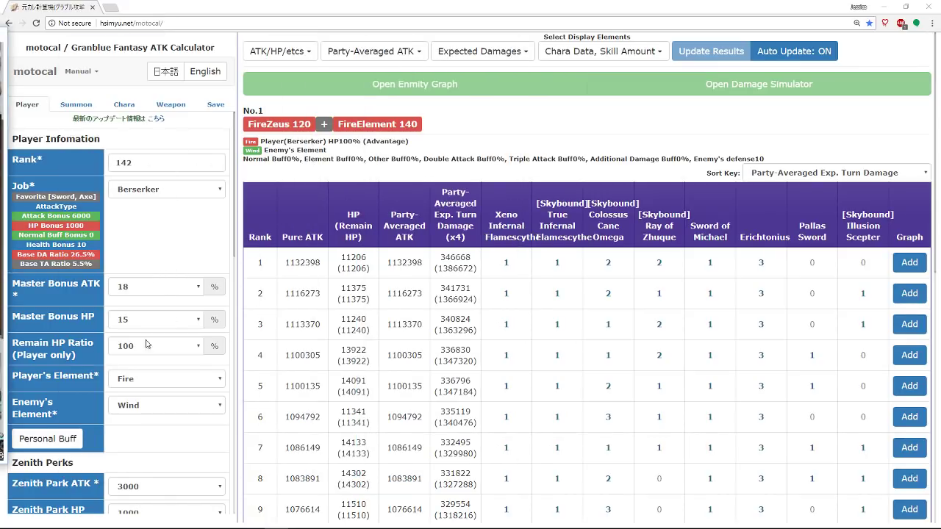
# Set Master Bonus ATK to 18% and Master Bonus HP to 15%.
pyautogui.click(186, 287)
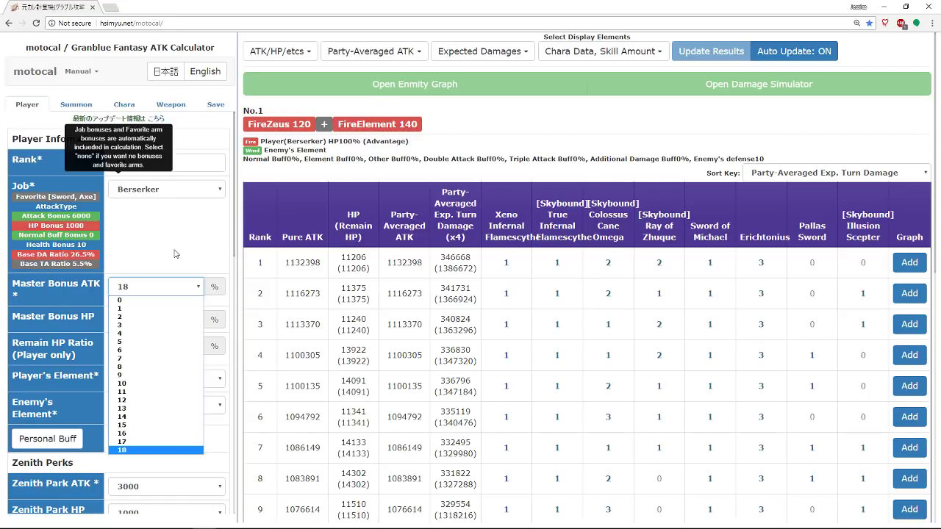
pyautogui.click(137, 451)
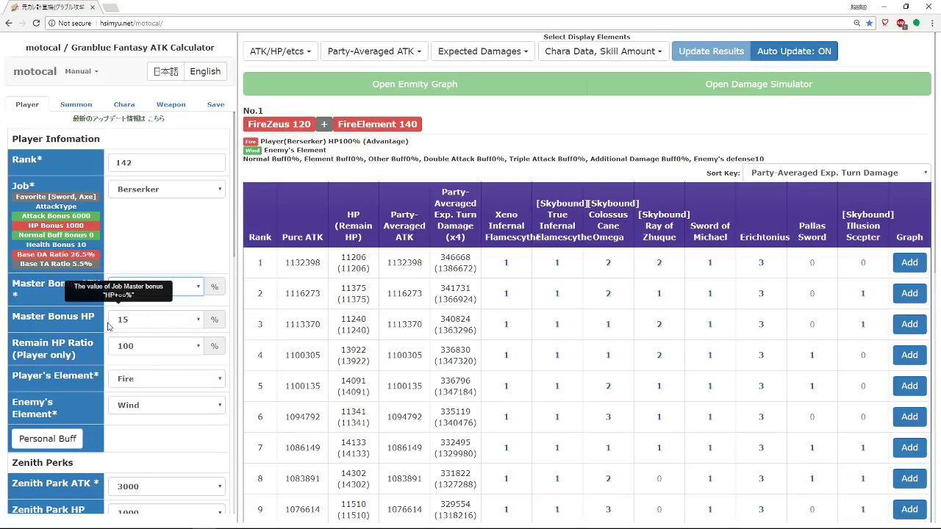
pyautogui.click(144, 324)
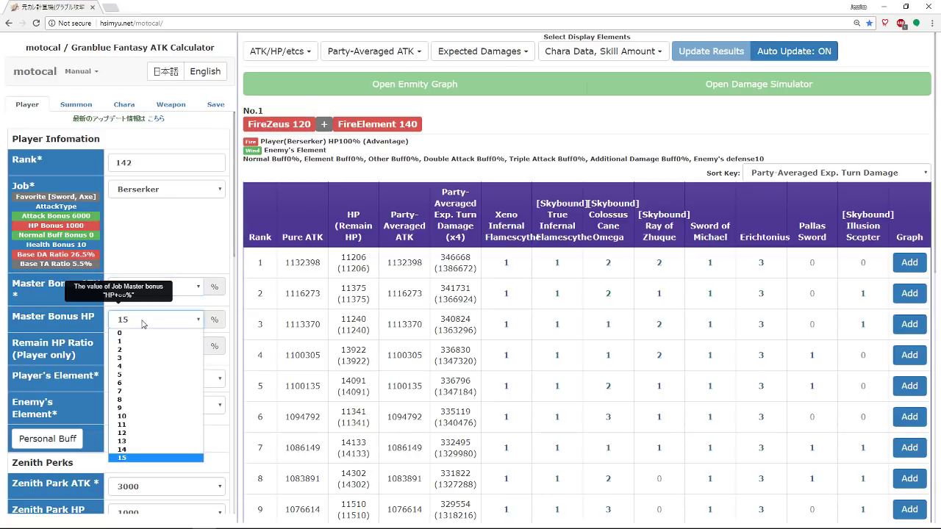
pyautogui.click(143, 324)
# Review the player's Remain HP Ratio options and the player and enemy element settings.
pyautogui.scroll(-1, 143, 324)
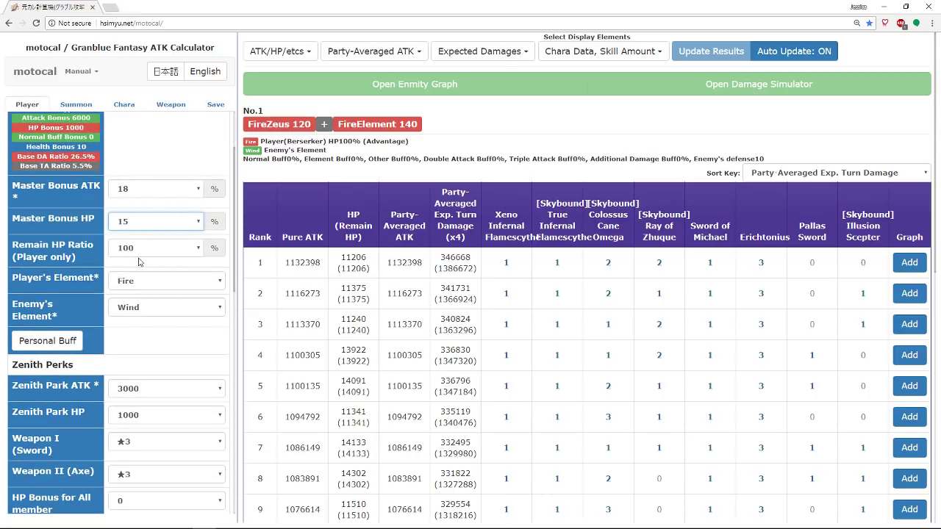
pyautogui.click(162, 249)
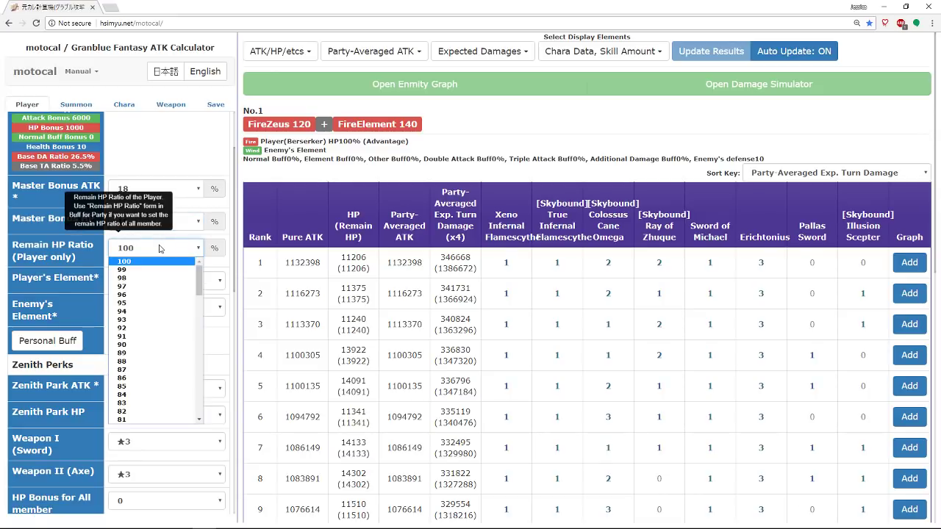
pyautogui.click(155, 249)
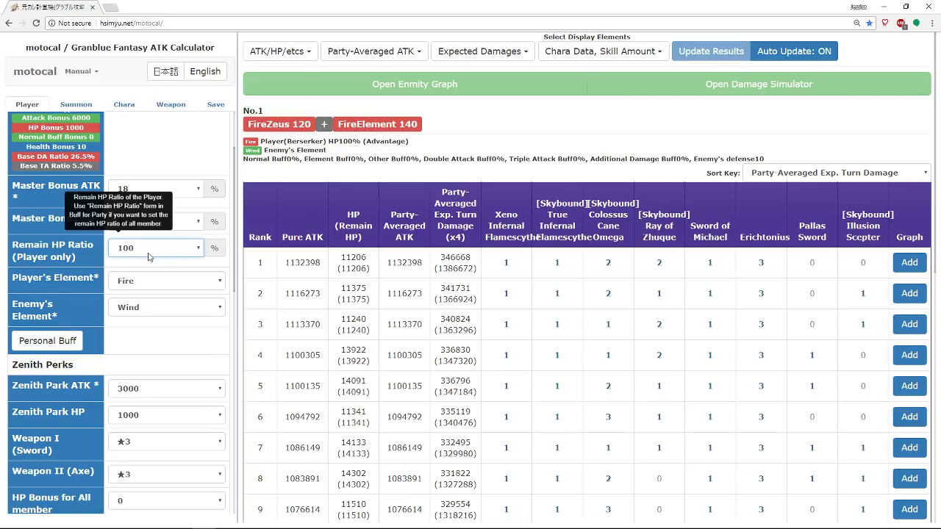
pyautogui.scroll(-4, 149, 255)
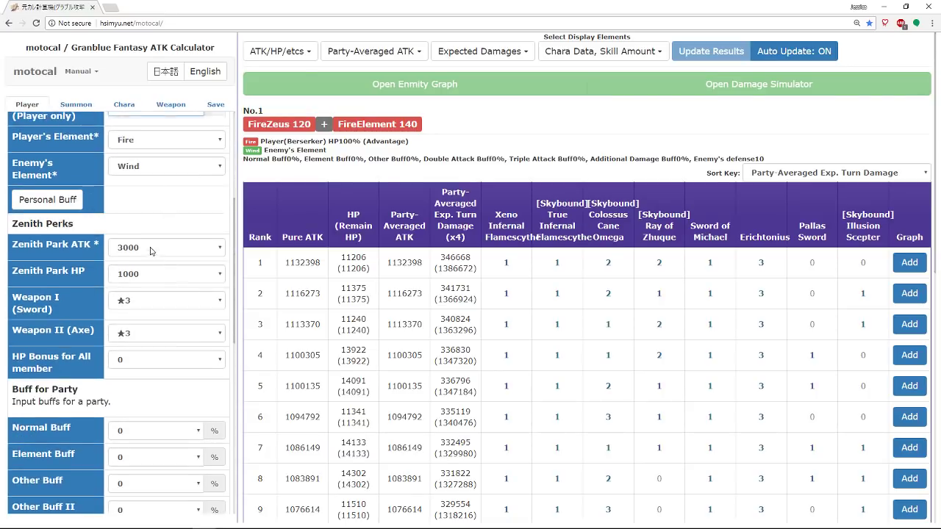
pyautogui.scroll(2, 105, 177)
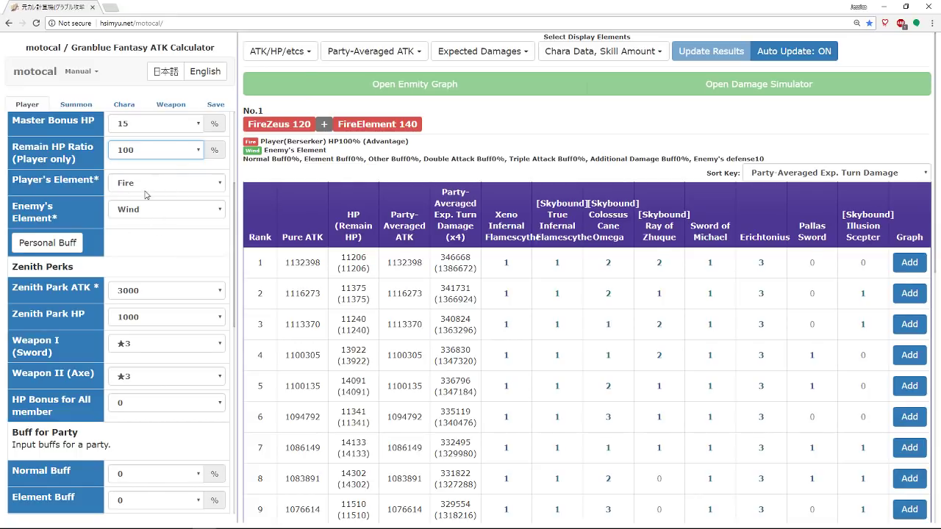
pyautogui.scroll(-2, 144, 210)
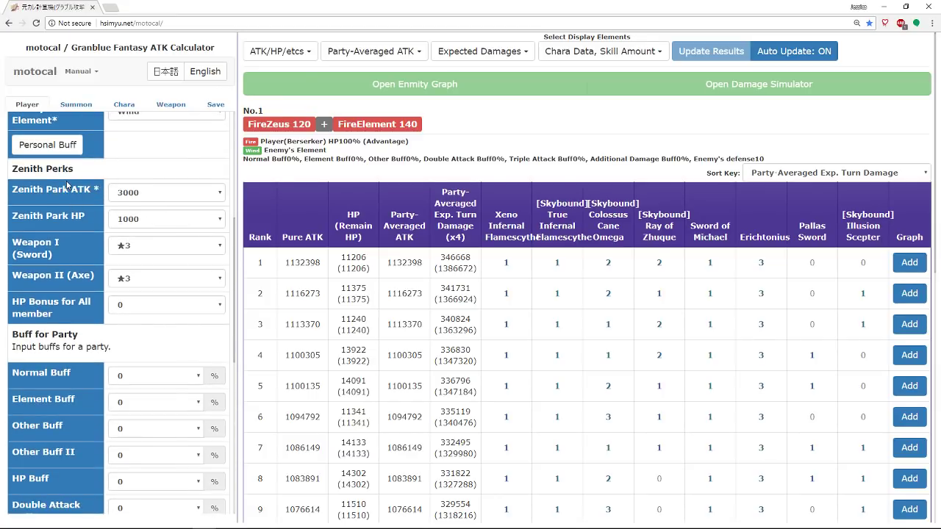
# Check the ATK and HP selections in the Zenith Perks section.
pyautogui.click(143, 196)
pyautogui.click(144, 195)
pyautogui.click(144, 197)
pyautogui.click(147, 193)
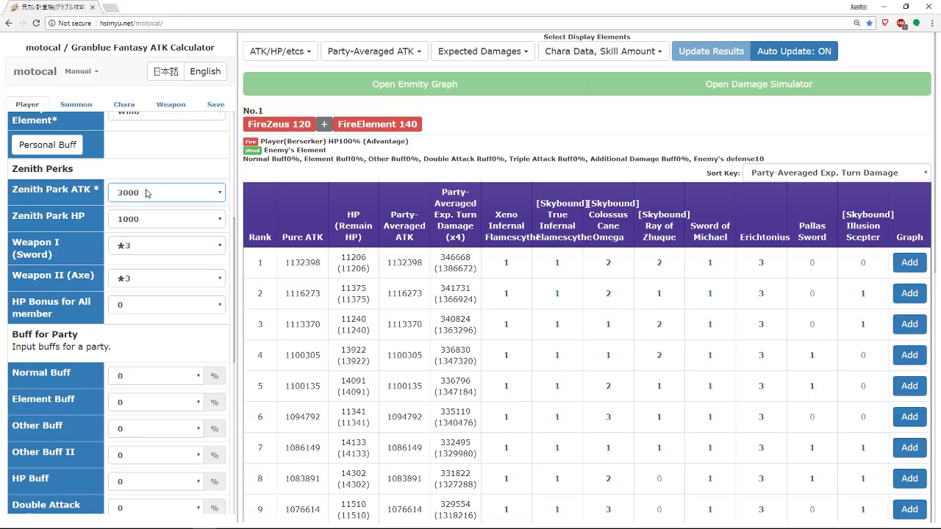
pyautogui.click(133, 219)
pyautogui.click(135, 221)
# Set the Weapon I (Sword) zenith perk to ★3.
pyautogui.scroll(-3, 108, 227)
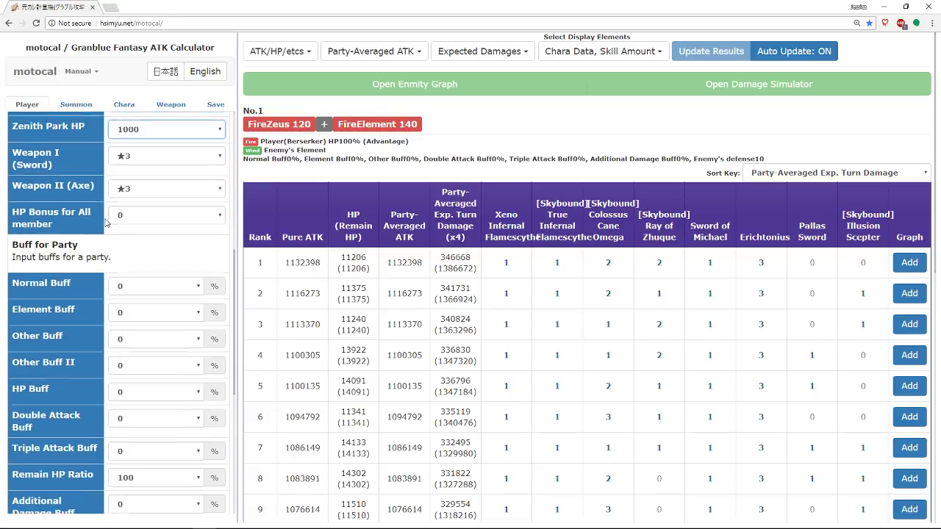
pyautogui.scroll(2, 105, 222)
pyautogui.click(153, 200)
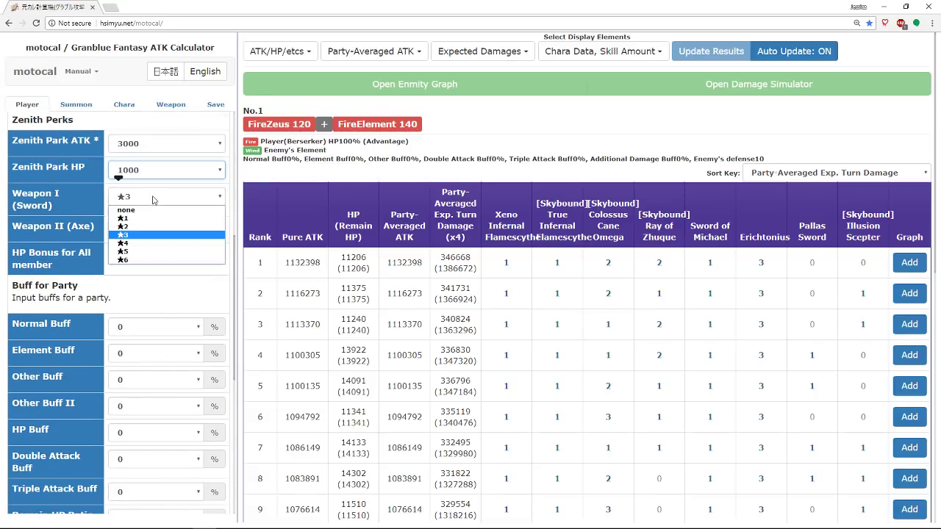
pyautogui.click(146, 235)
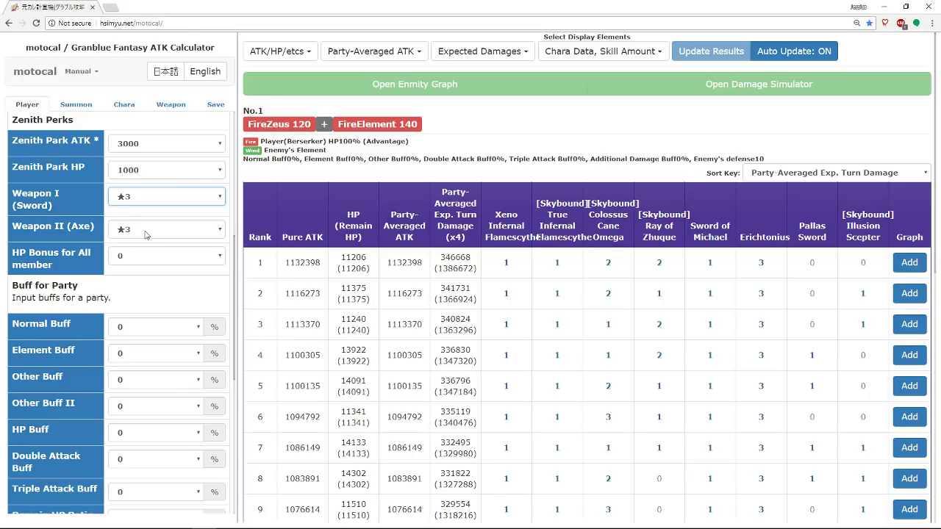
# Examine the party buff fields and the advanced settings, including enemy's defense and the player's base DA and TA ratios.
pyautogui.scroll(-5, 121, 274)
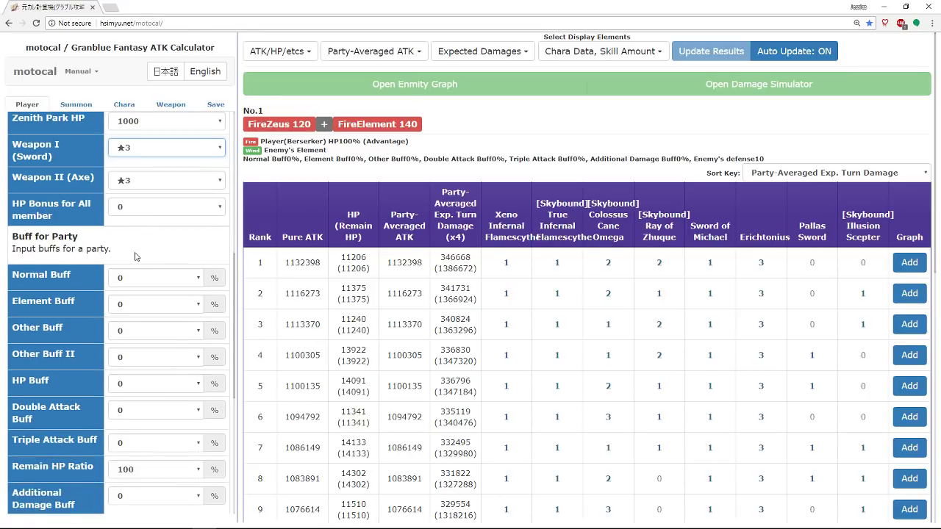
pyautogui.scroll(-5, 119, 221)
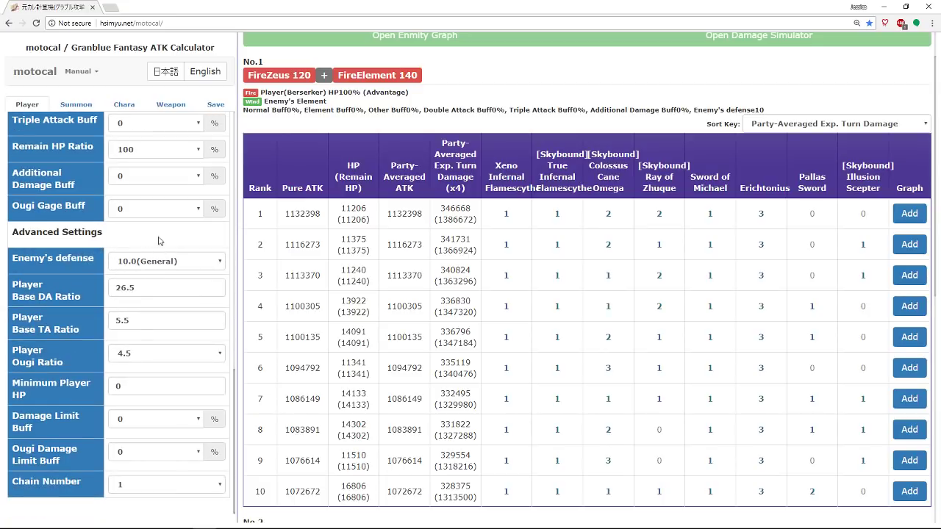
pyautogui.scroll(5, 126, 290)
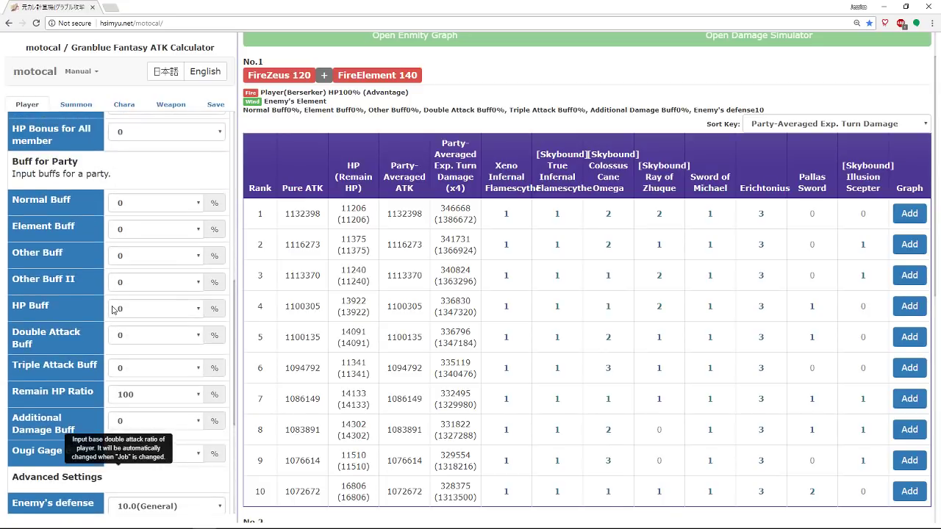
pyautogui.scroll(-5, 111, 308)
pyautogui.scroll(3, 100, 316)
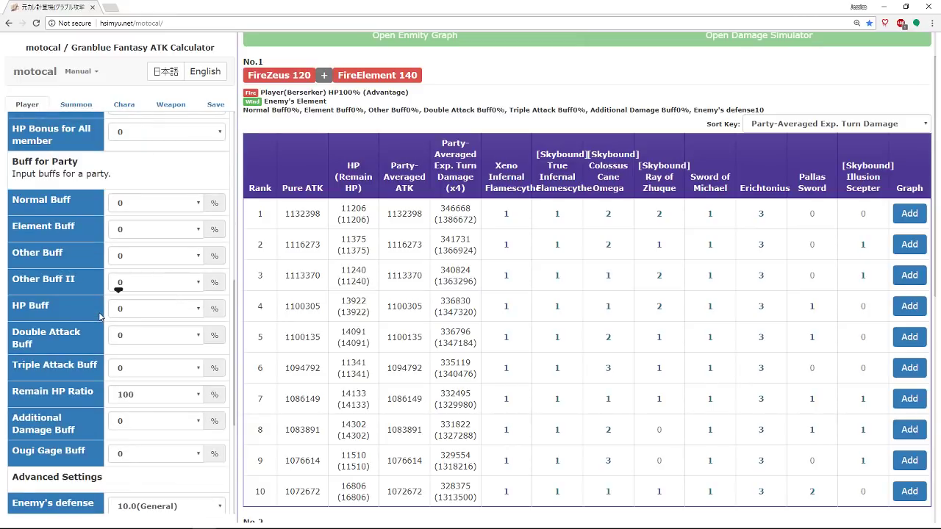
pyautogui.scroll(-3, 100, 316)
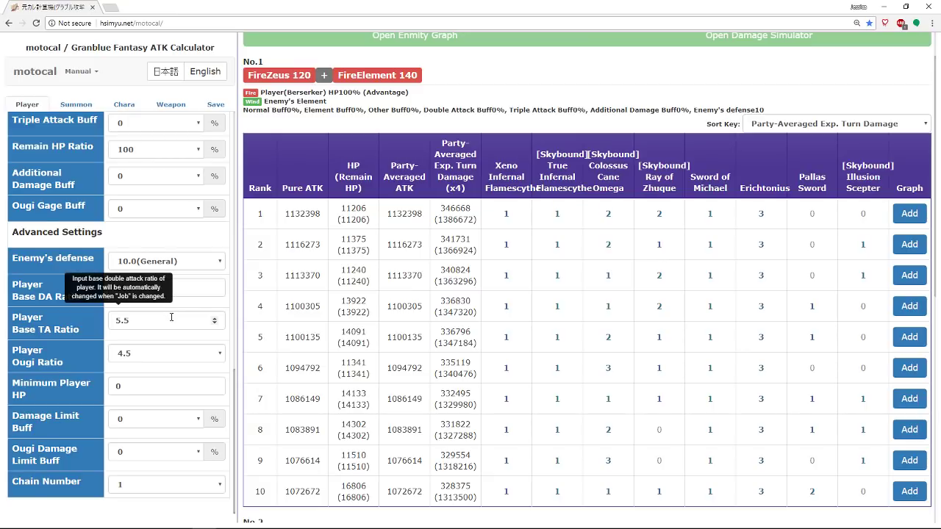
pyautogui.scroll(2, 74, 255)
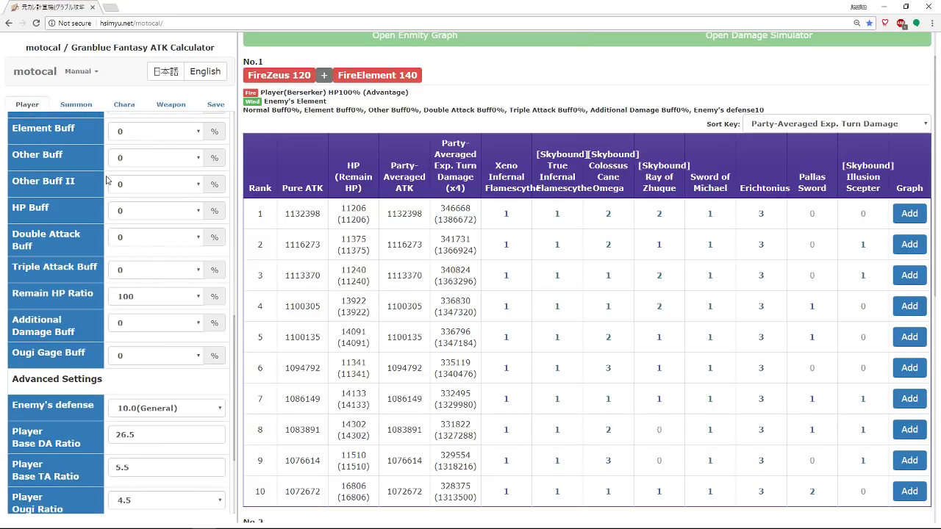
pyautogui.scroll(6, 117, 294)
# Show the summon settings and set the player's summon type to Zeus in Summon No.1.
pyautogui.click(76, 105)
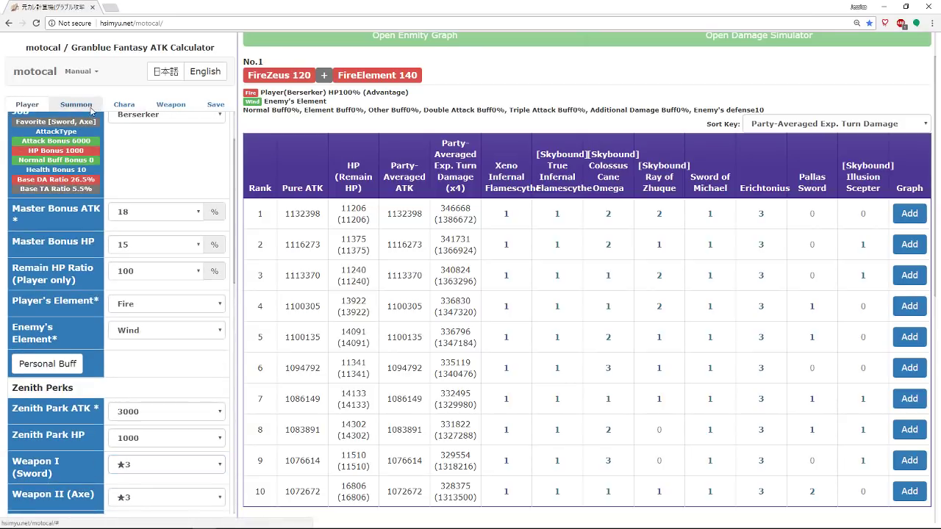
pyautogui.scroll(1, 73, 211)
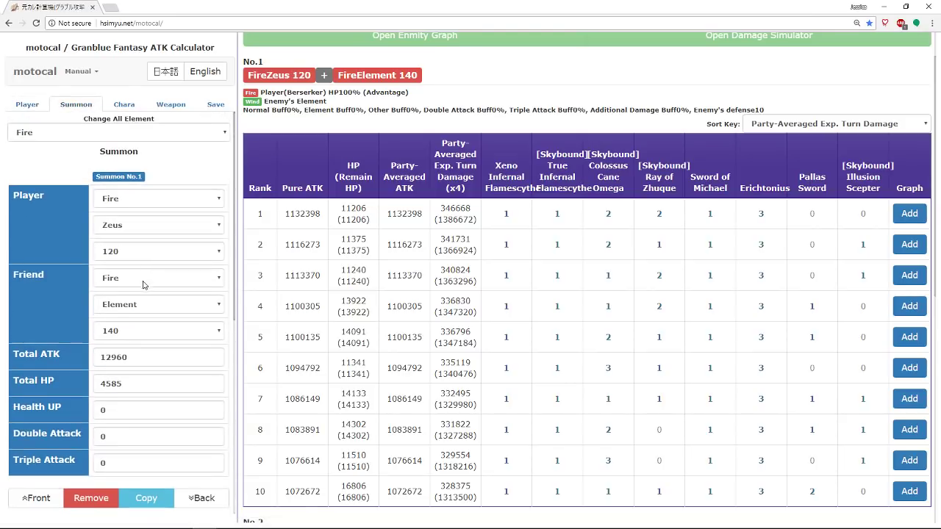
pyautogui.click(130, 225)
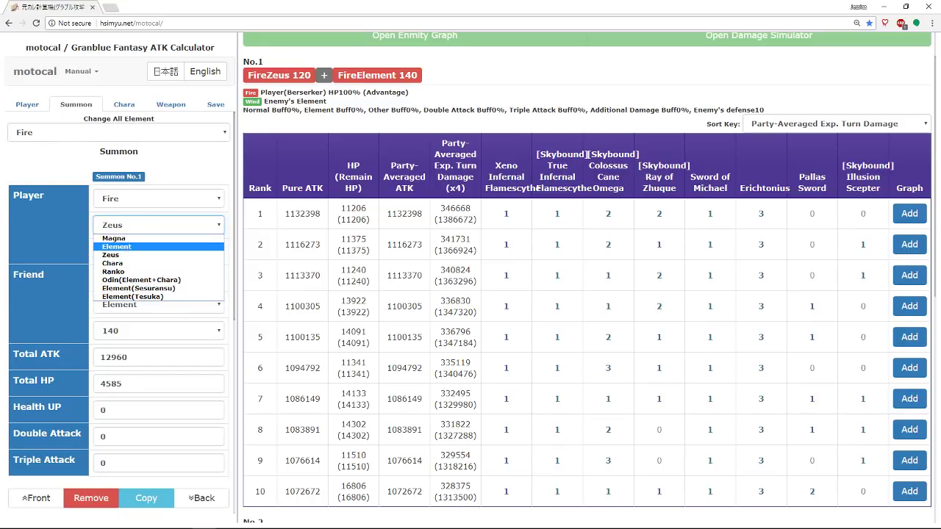
pyautogui.click(57, 201)
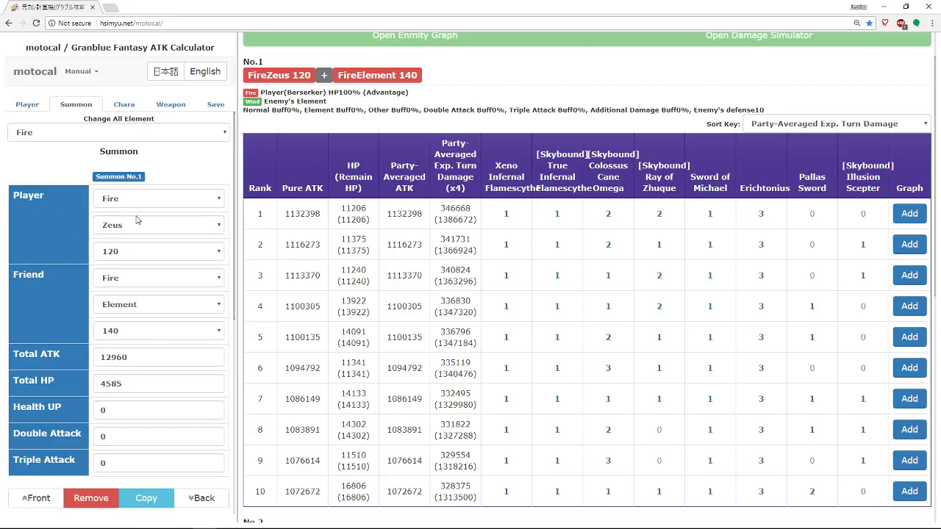
pyautogui.click(140, 230)
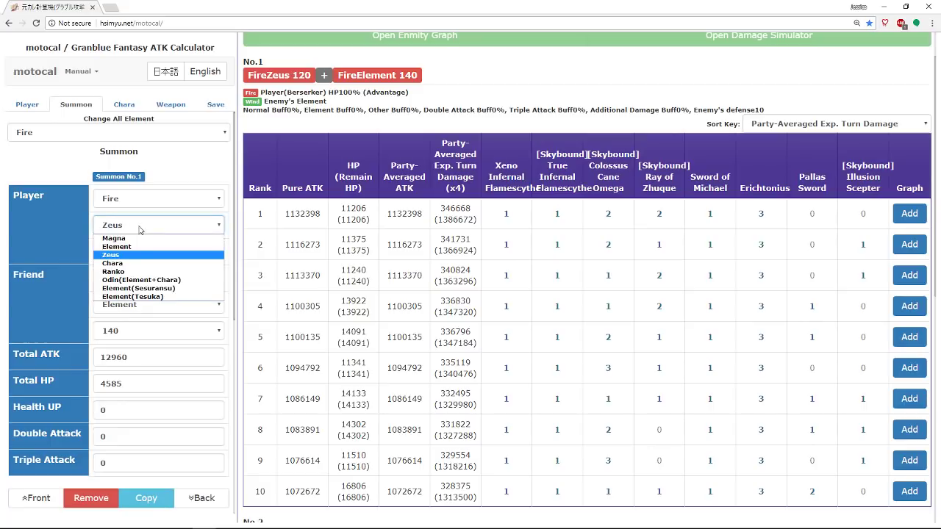
pyautogui.click(138, 255)
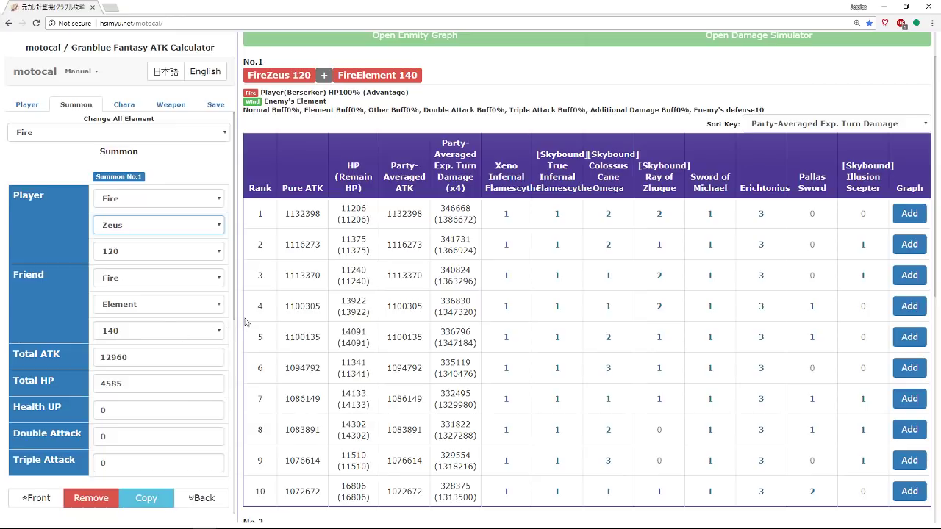
# Compare Summon No.1's Total ATK and Total HP with the summon totals in the Granblue Fantasy game window.
pyautogui.scroll(-1, 172, 338)
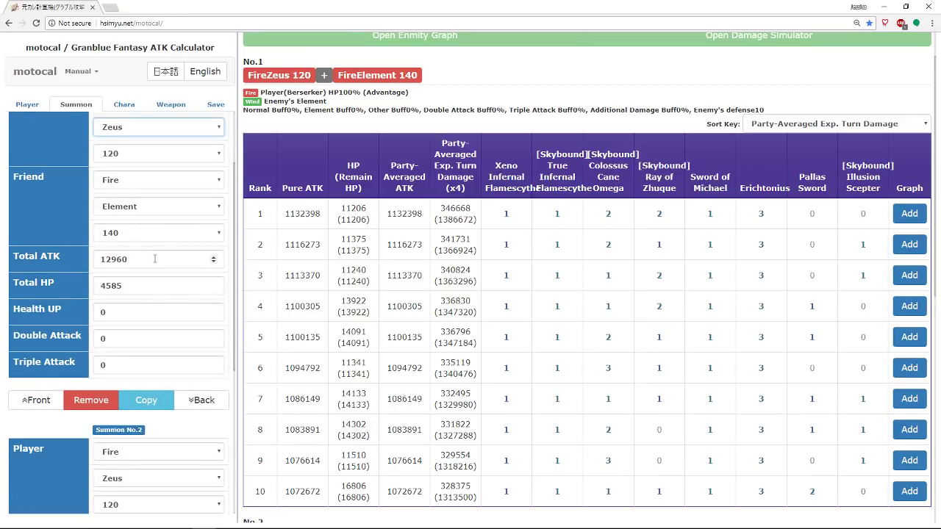
pyautogui.hotkey('alt', 'Tab')
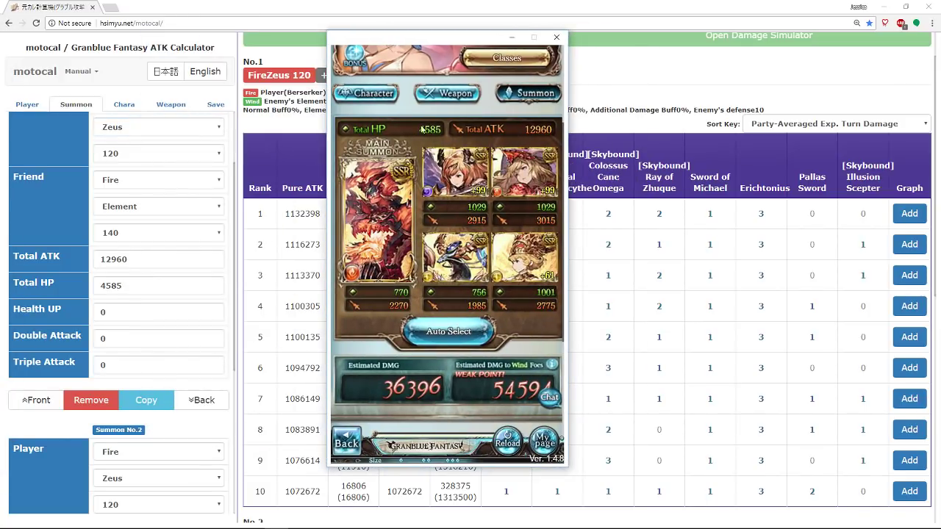
pyautogui.hotkey('alt', 'Tab')
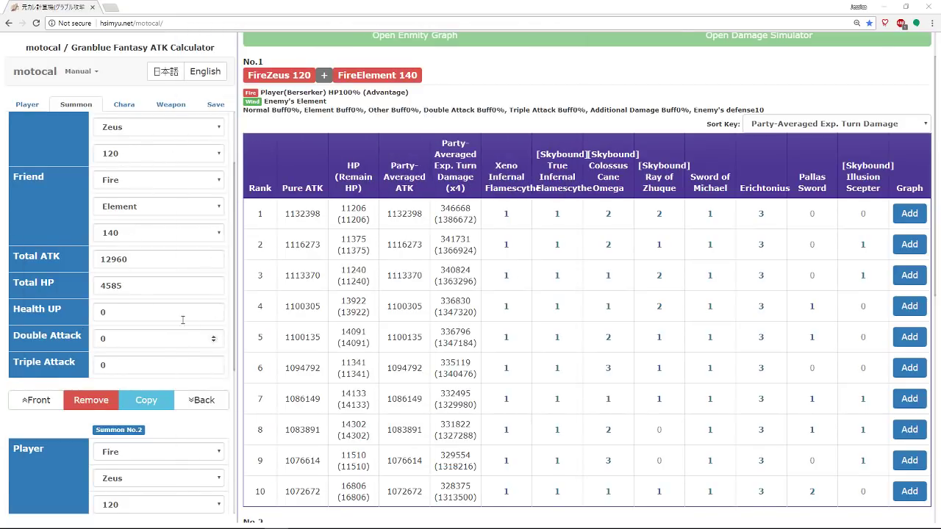
pyautogui.scroll(-1, 183, 320)
pyautogui.scroll(3, 213, 221)
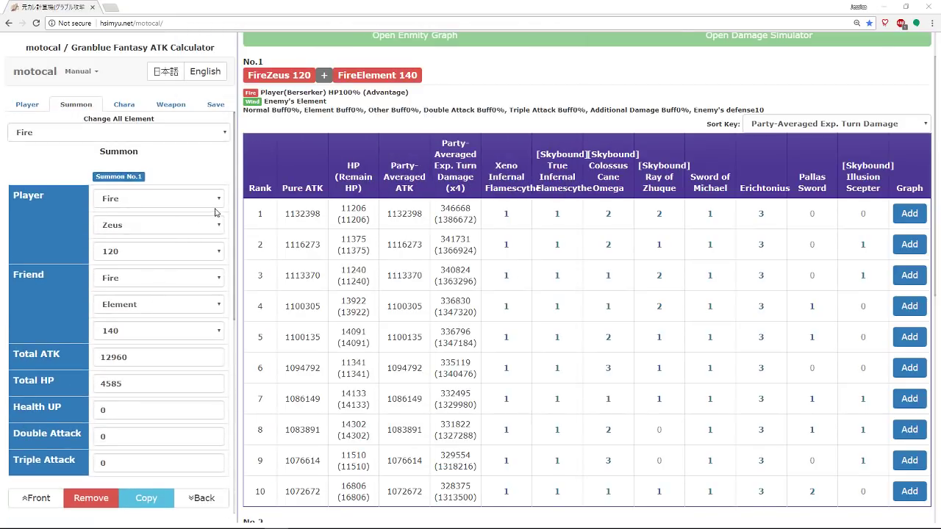
# Compare the player and friend summons in Summon No.1 and Summon No.2, and examine the No.2 damage results.
pyautogui.scroll(-5, 152, 216)
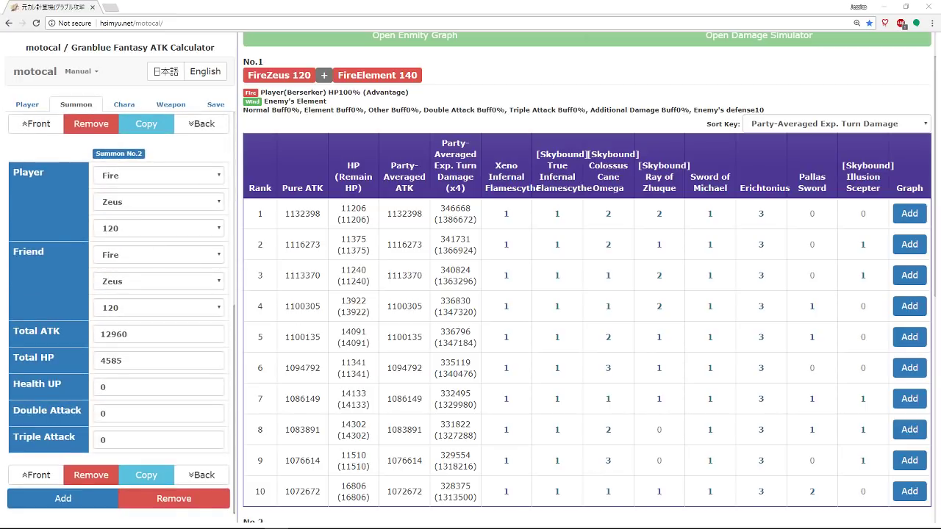
pyautogui.scroll(5, 60, 232)
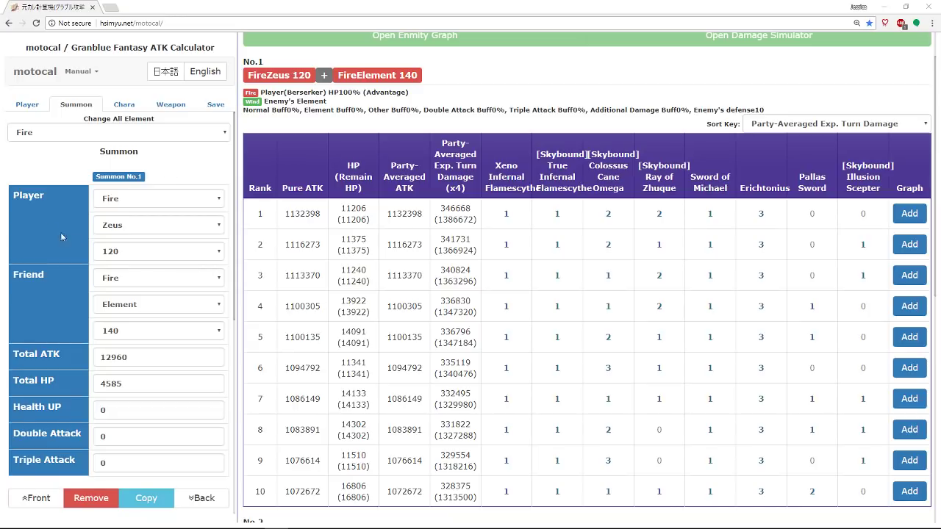
pyautogui.scroll(-5, 60, 232)
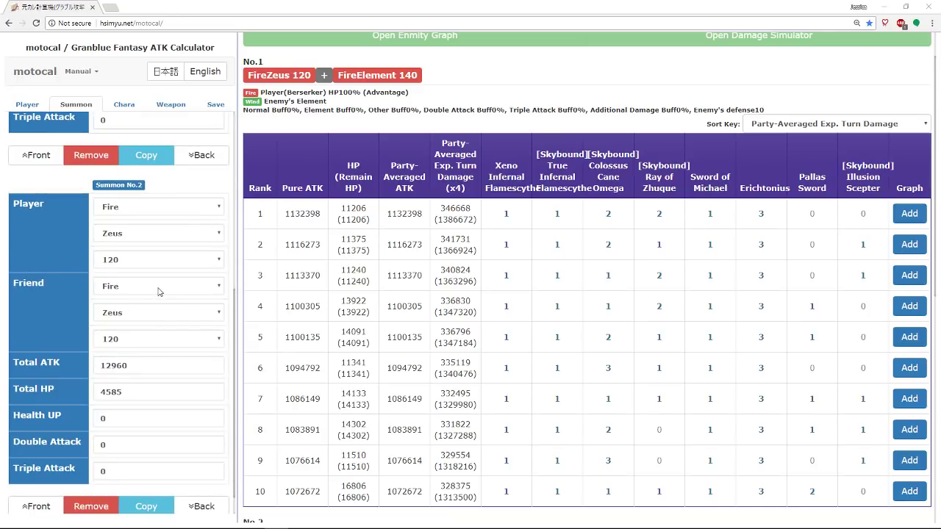
pyautogui.scroll(-1, 128, 283)
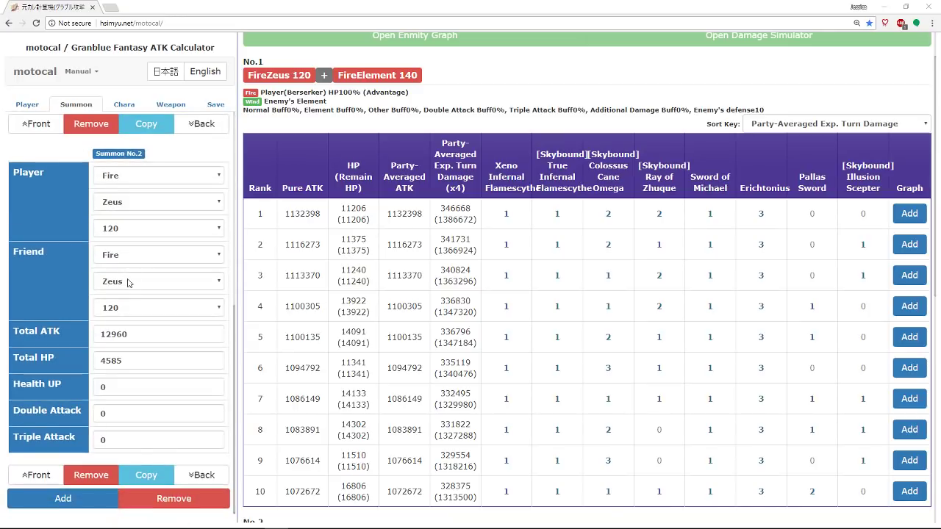
pyautogui.scroll(3, 146, 227)
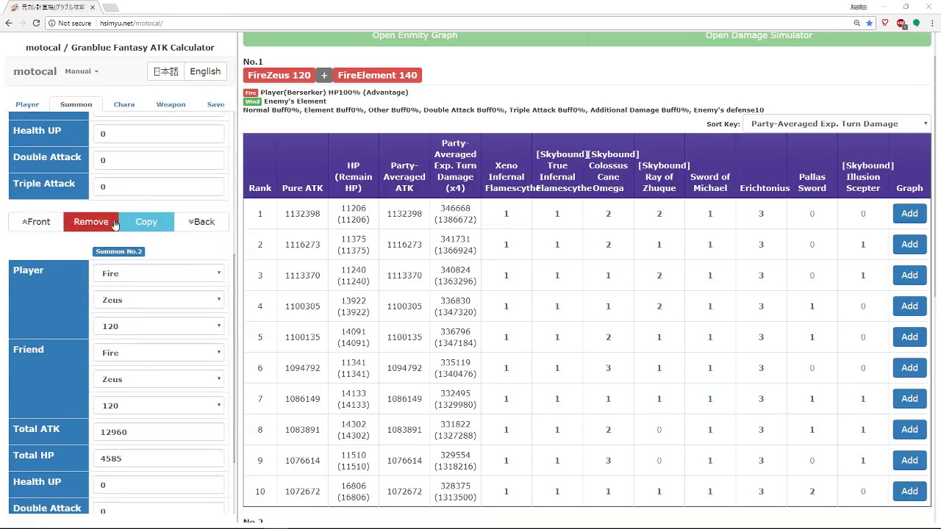
pyautogui.scroll(8, 161, 210)
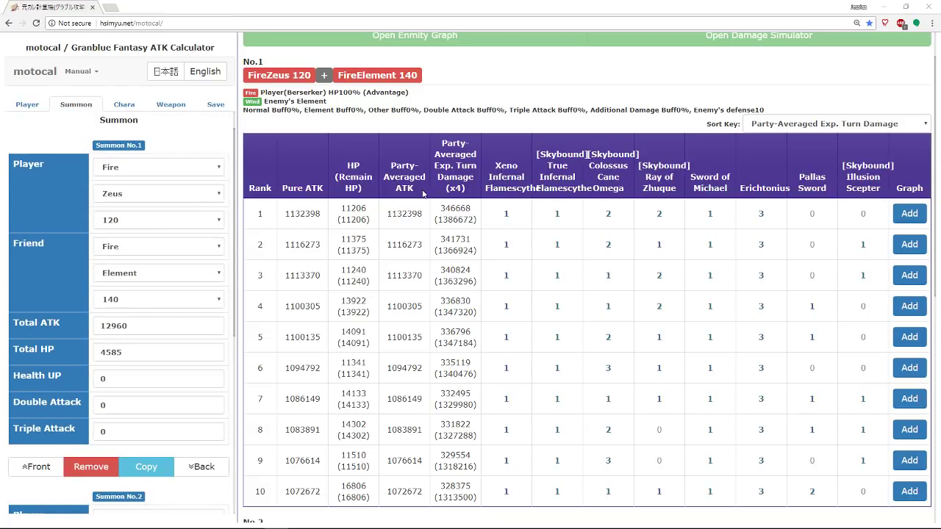
pyautogui.scroll(-5, 98, 242)
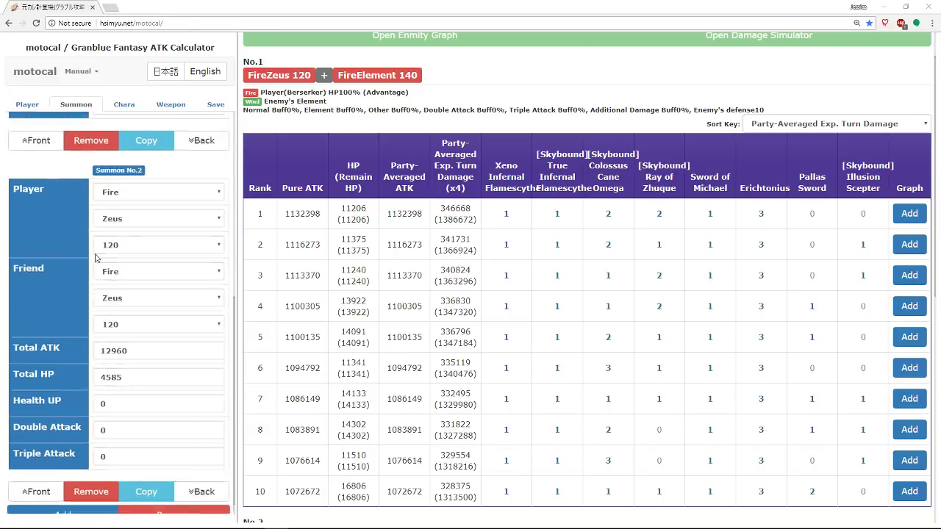
pyautogui.scroll(6, 131, 204)
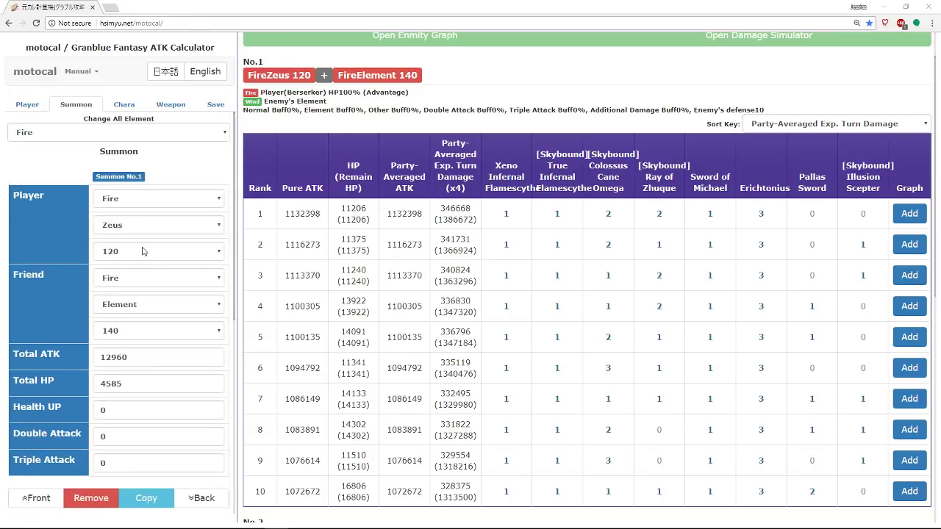
pyautogui.scroll(-5, 133, 308)
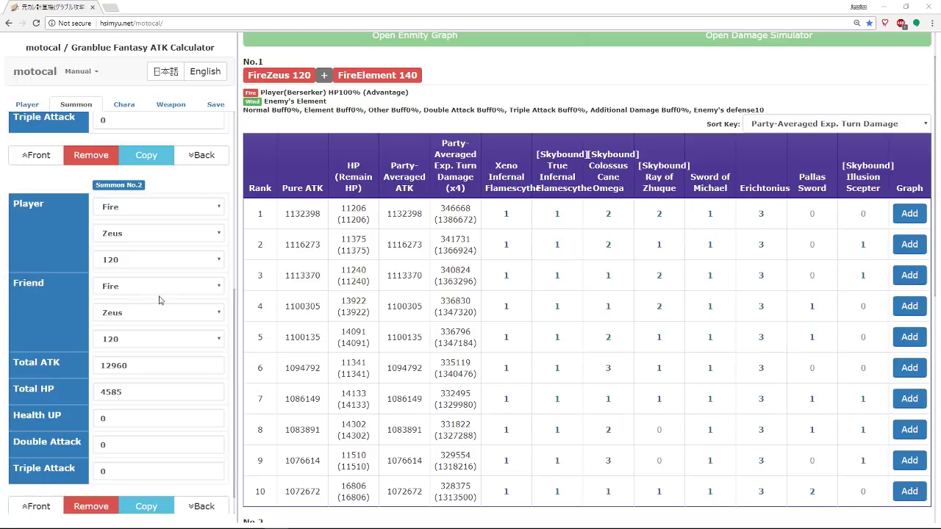
pyautogui.scroll(-5, 398, 292)
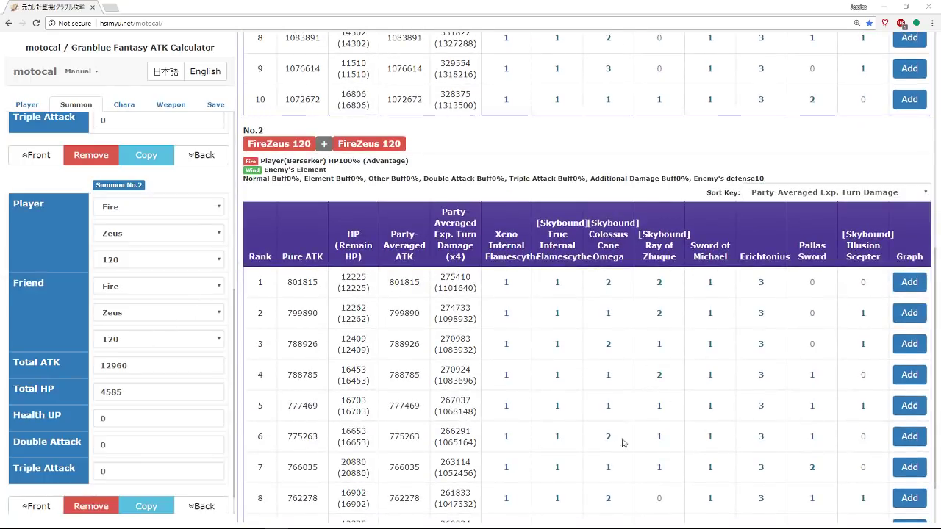
pyautogui.scroll(-1, 558, 371)
pyautogui.scroll(5, 213, 364)
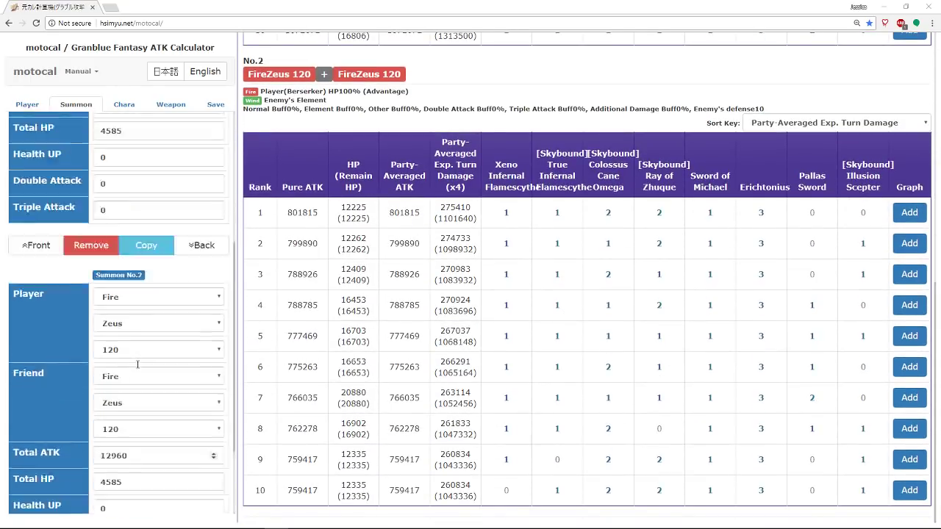
# Fill the Front 1 character slot with the Yuel preset, filtering the character presets by Fire.
pyautogui.click(123, 105)
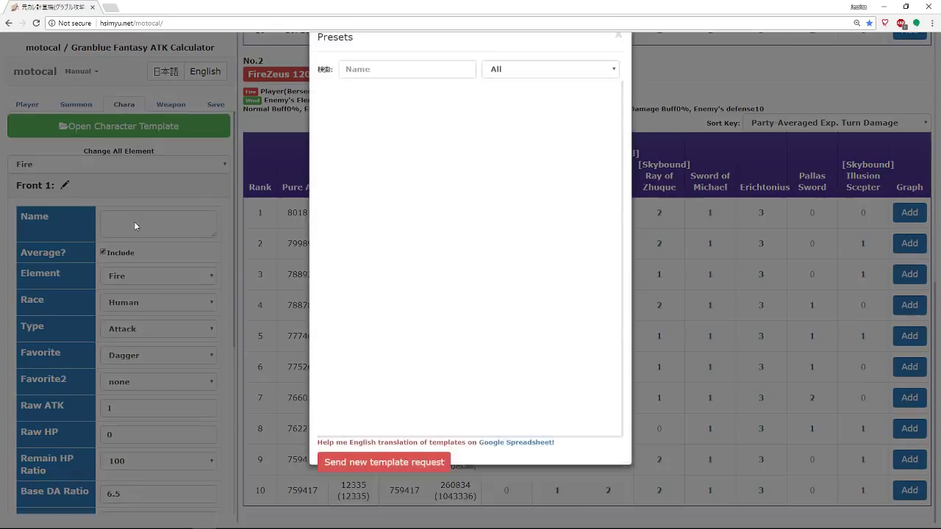
pyautogui.click(527, 96)
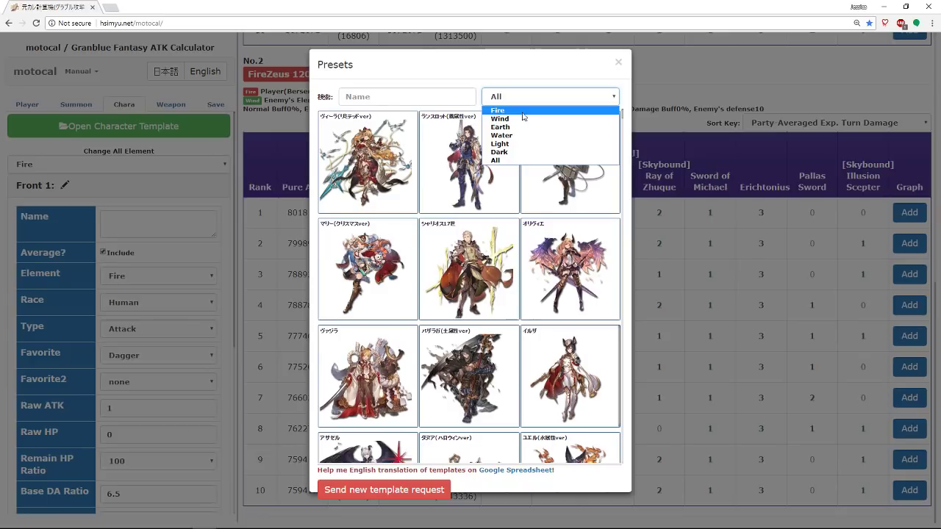
pyautogui.click(523, 111)
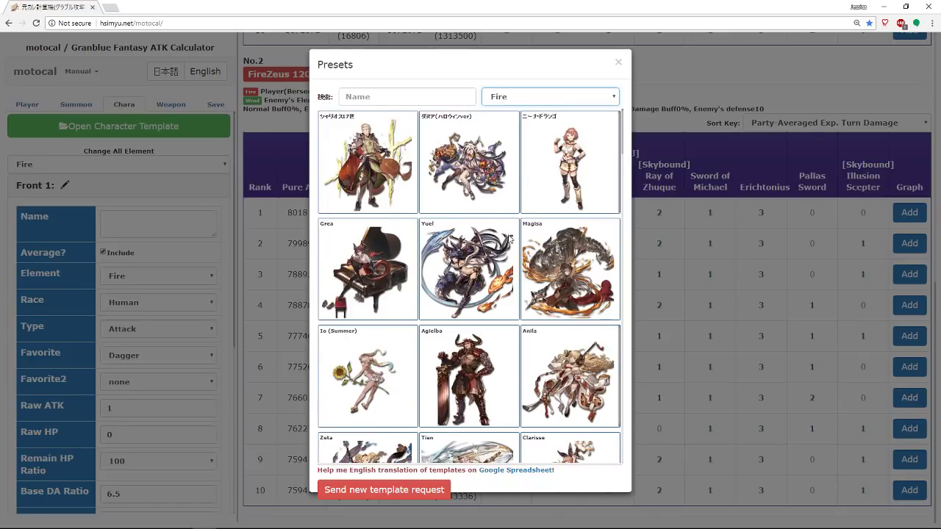
pyautogui.click(478, 271)
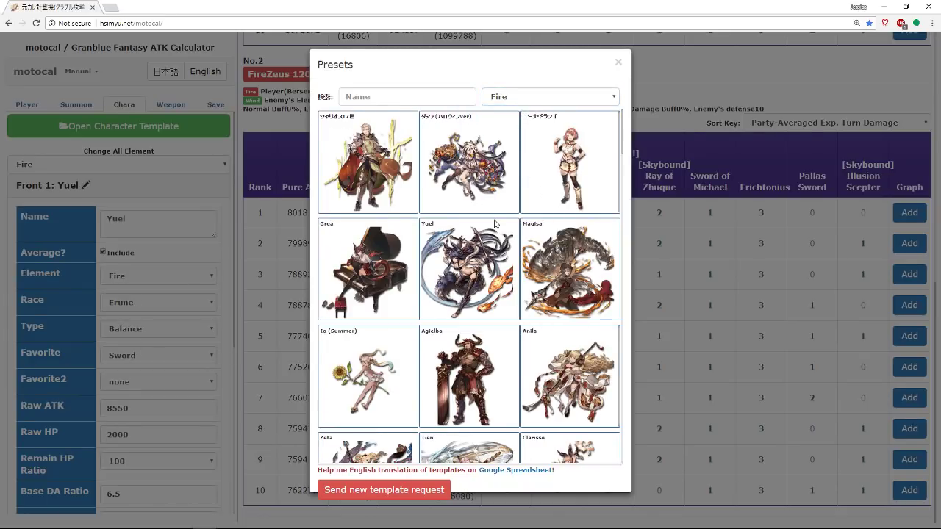
pyautogui.click(278, 276)
# Fill the Front 2 character slot with the Sturm preset from the Fire character presets.
pyautogui.scroll(-4, 147, 338)
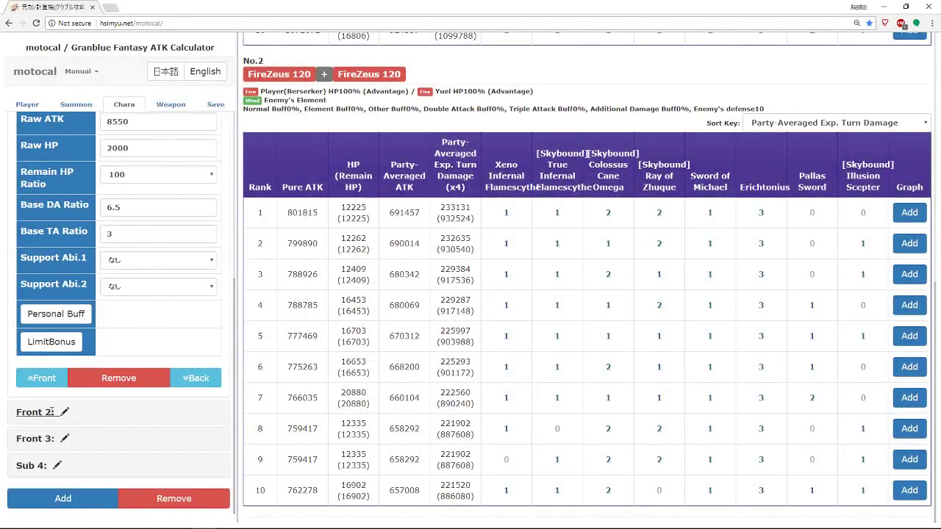
pyautogui.click(40, 415)
pyautogui.scroll(4, 171, 236)
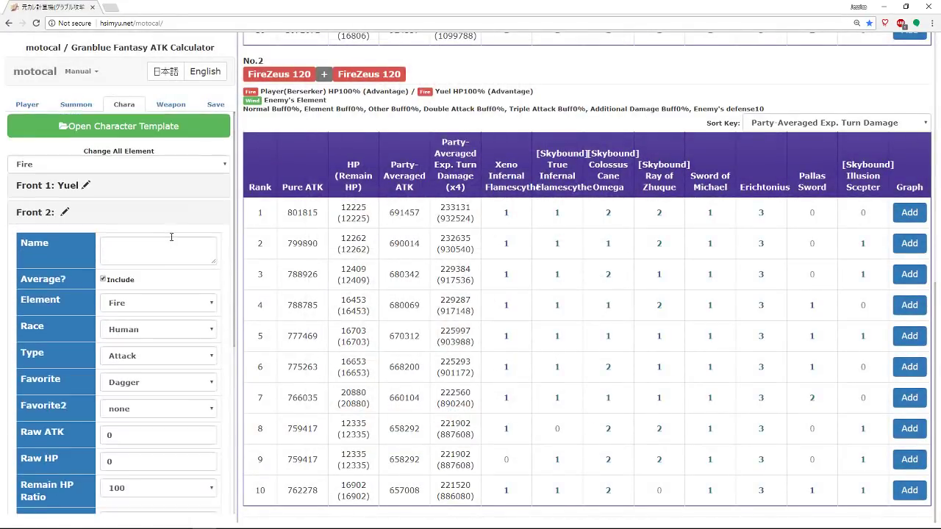
pyautogui.click(183, 263)
pyautogui.click(525, 98)
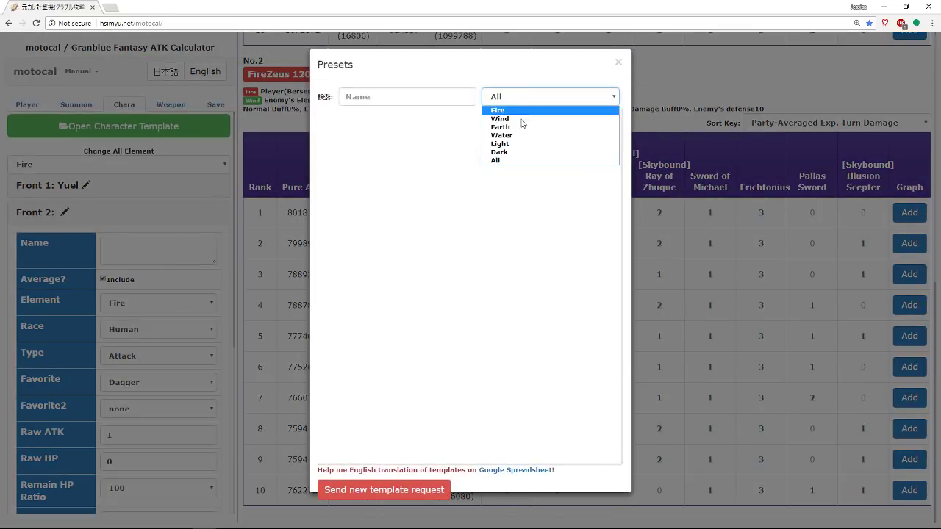
pyautogui.click(498, 110)
pyautogui.scroll(-3, 491, 276)
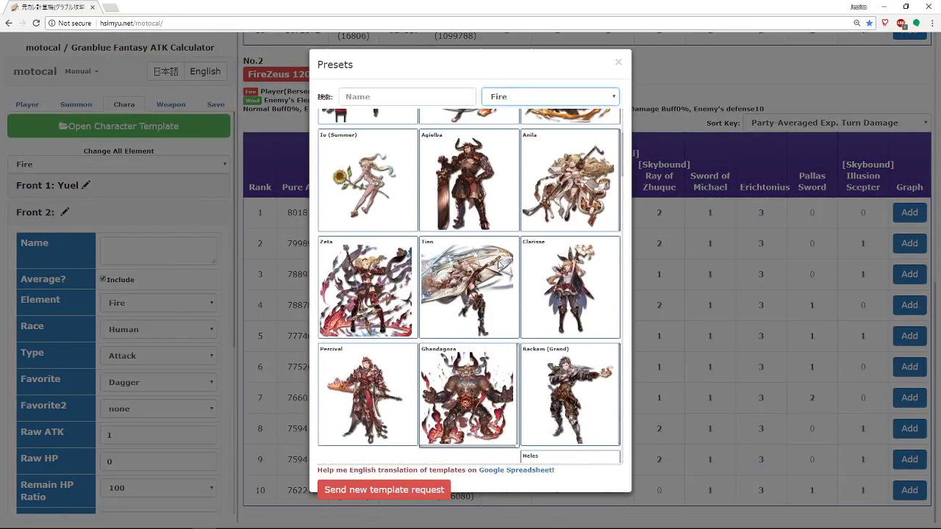
pyautogui.scroll(-8, 491, 276)
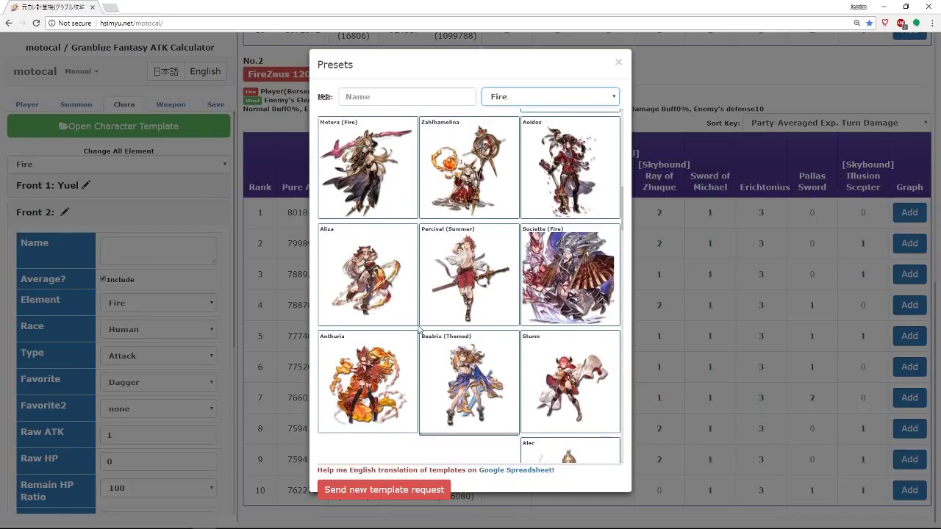
pyautogui.scroll(-3, 355, 361)
pyautogui.scroll(4, 426, 309)
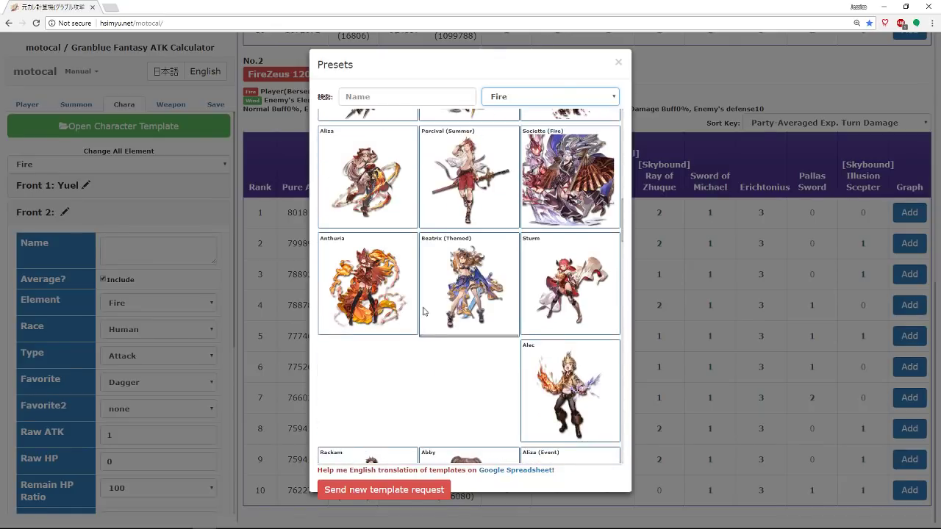
pyautogui.click(574, 423)
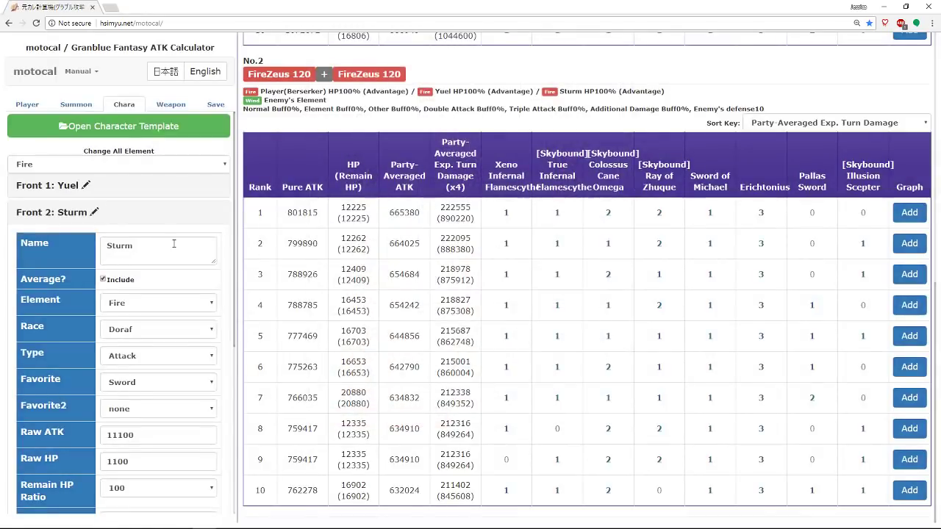
# Show the weapon list and examine the settings of weapon 1, Xeno Infernal Flamescythe.
pyautogui.click(170, 104)
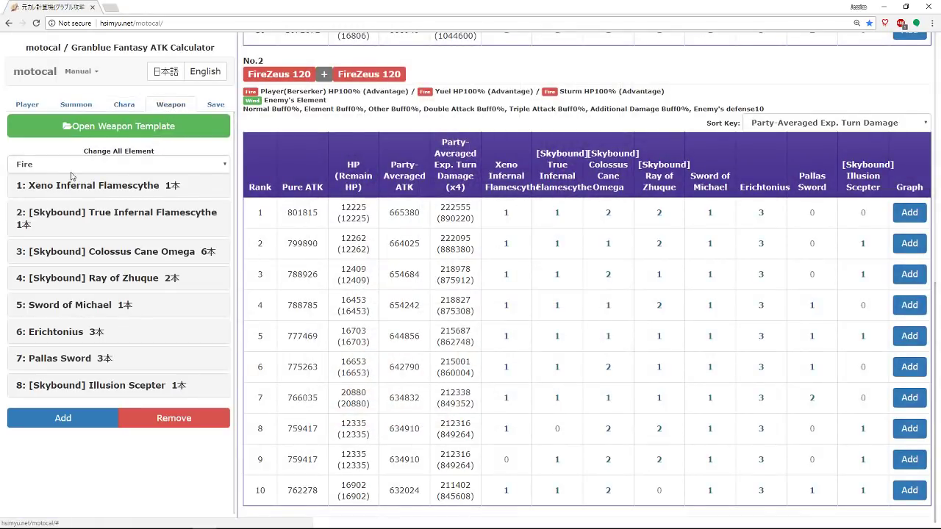
pyautogui.click(118, 188)
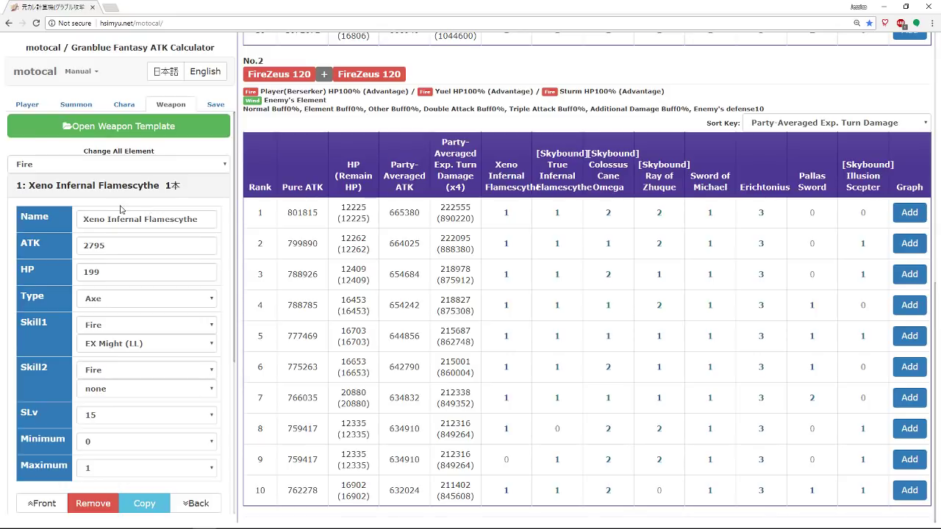
pyautogui.scroll(-3, 95, 227)
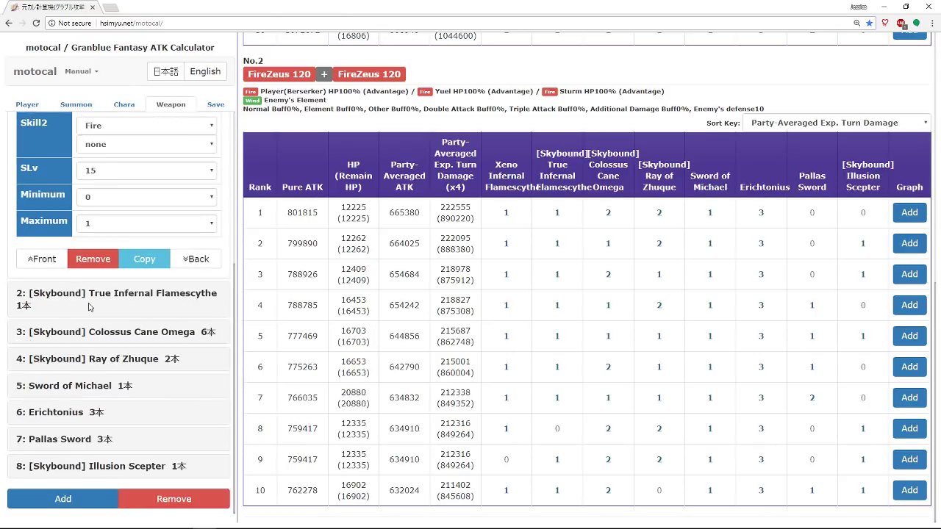
# Add a ninth weapon entry to the list and expand its settings.
pyautogui.click(63, 499)
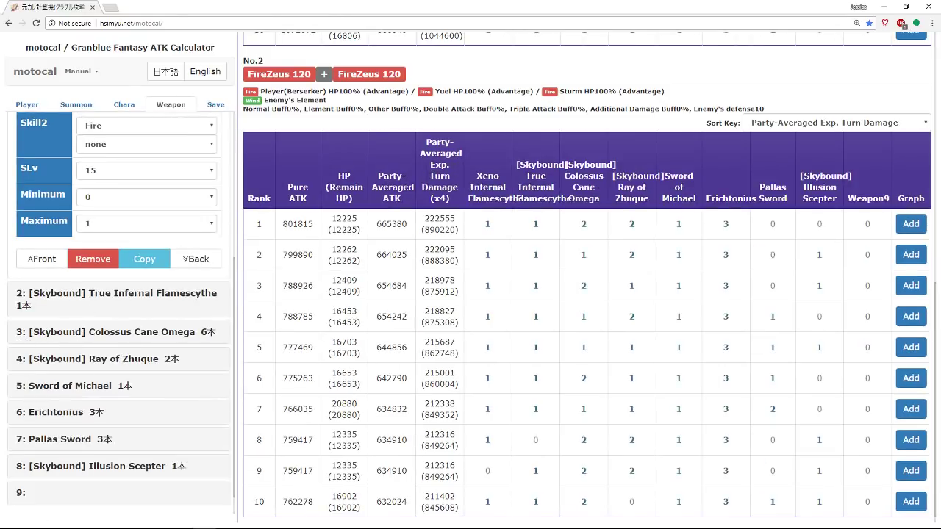
pyautogui.click(24, 466)
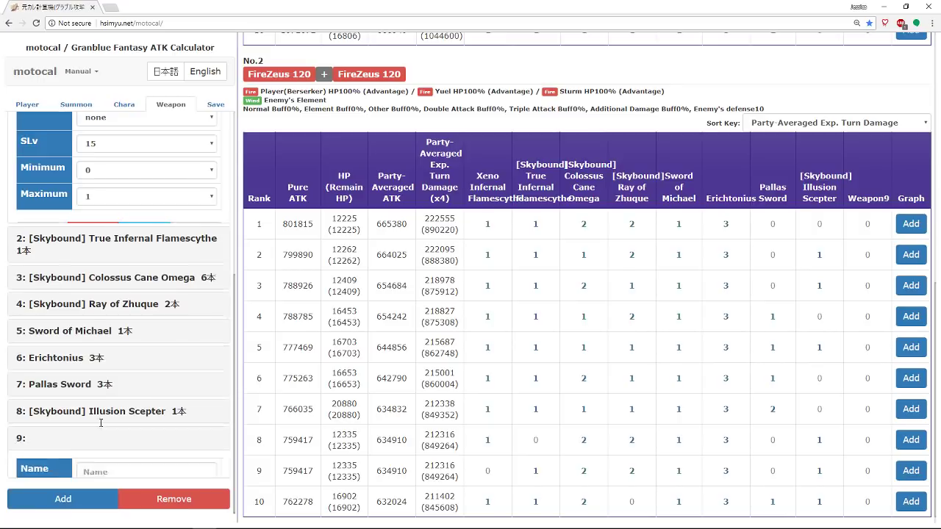
pyautogui.scroll(-4, 53, 369)
# Fill weapon 9 with one [Skybound] Crimson Finger from the Fire weapon presets, at Lv. 150, SLv. 15 and +0.
pyautogui.click(113, 173)
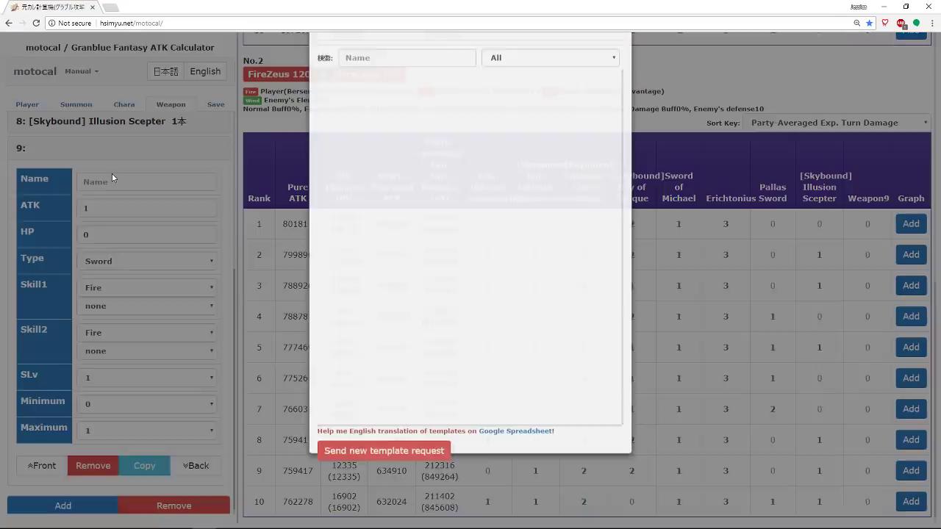
pyautogui.click(512, 102)
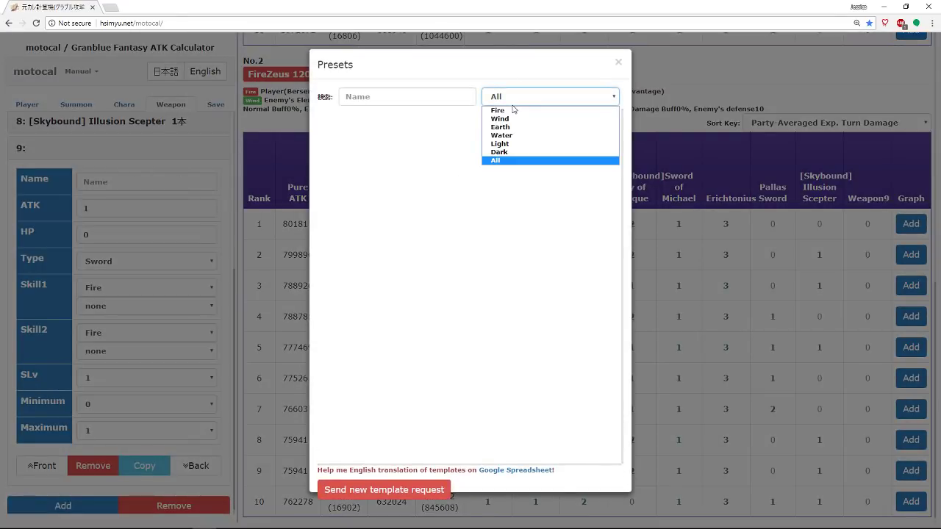
pyautogui.click(513, 110)
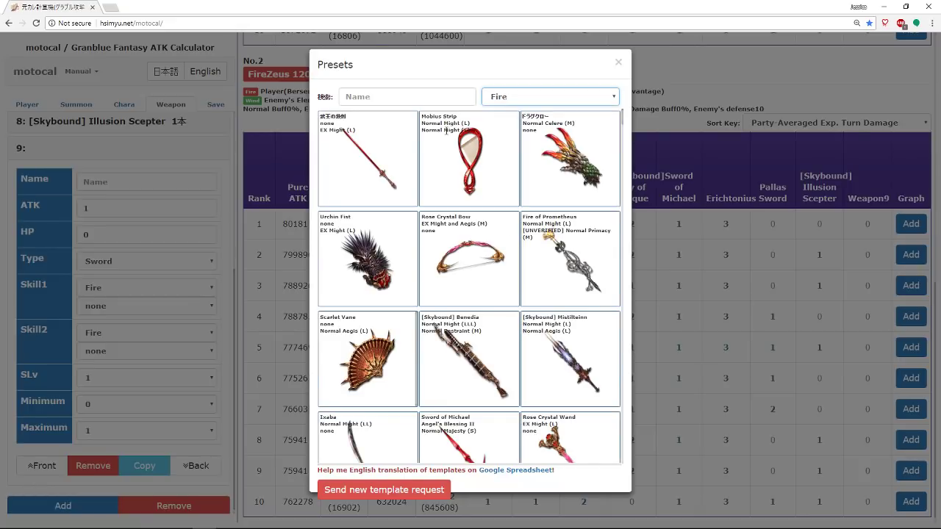
pyautogui.scroll(-3, 558, 170)
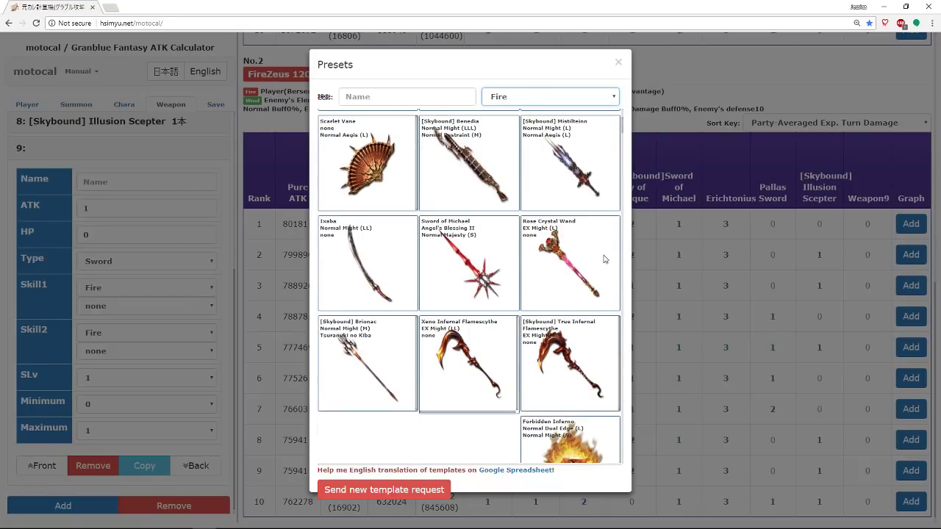
pyautogui.scroll(-15, 532, 318)
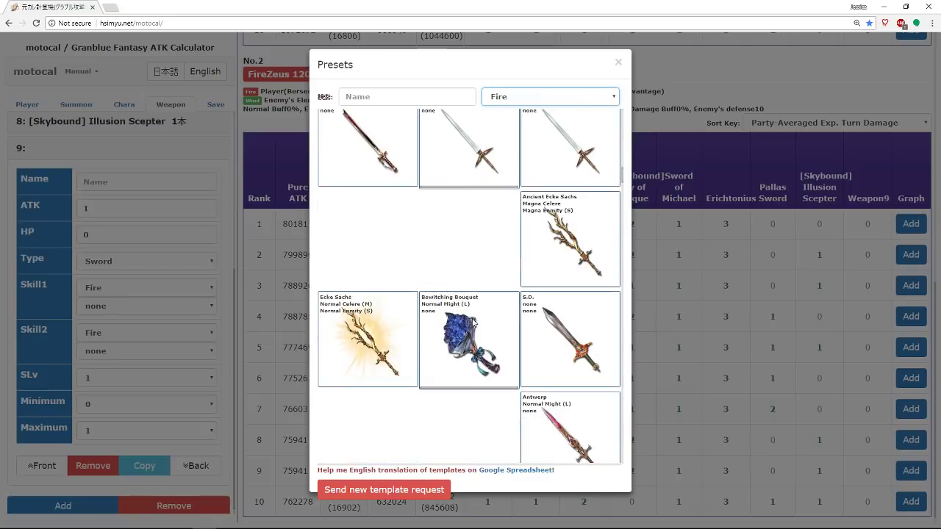
pyautogui.scroll(-15, 474, 318)
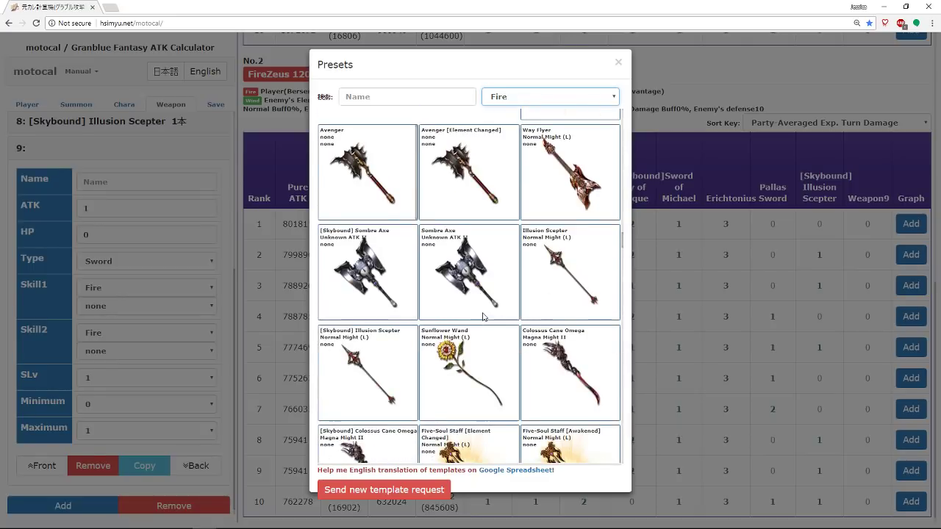
pyautogui.scroll(-10, 481, 312)
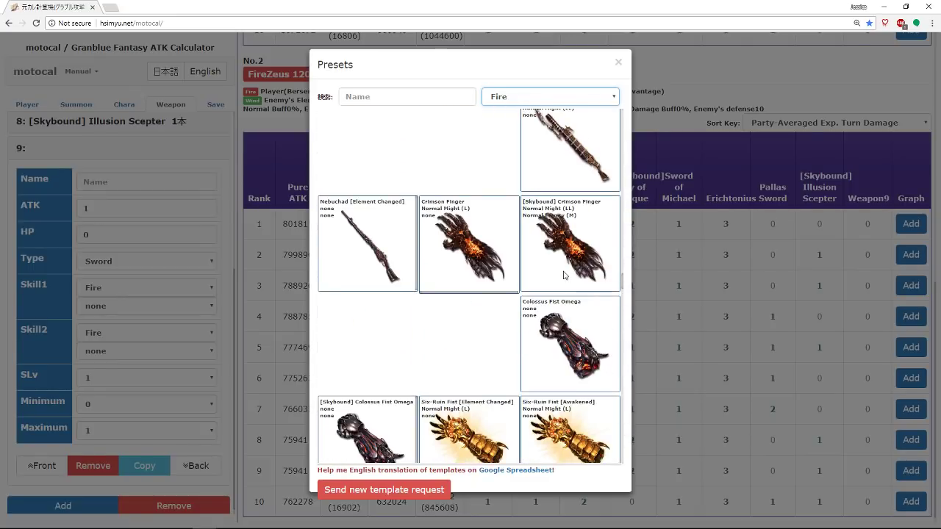
pyautogui.click(563, 257)
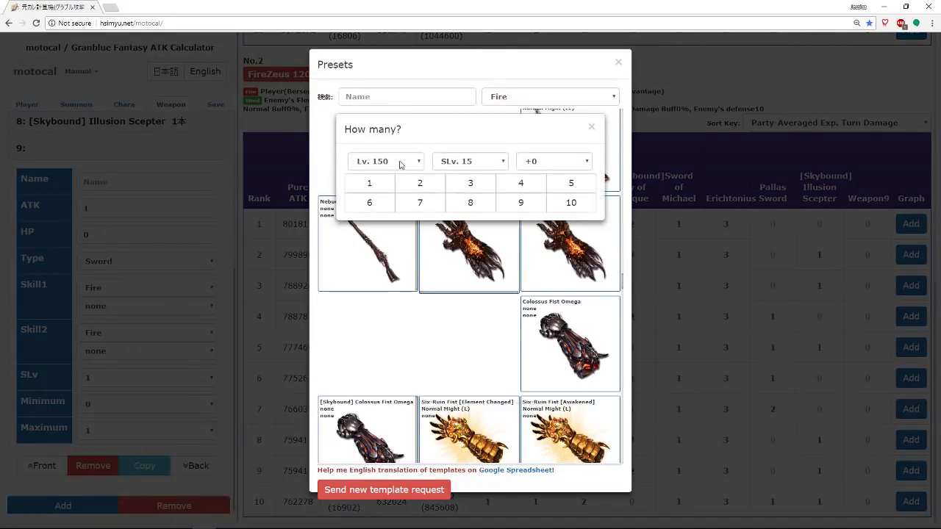
pyautogui.click(389, 185)
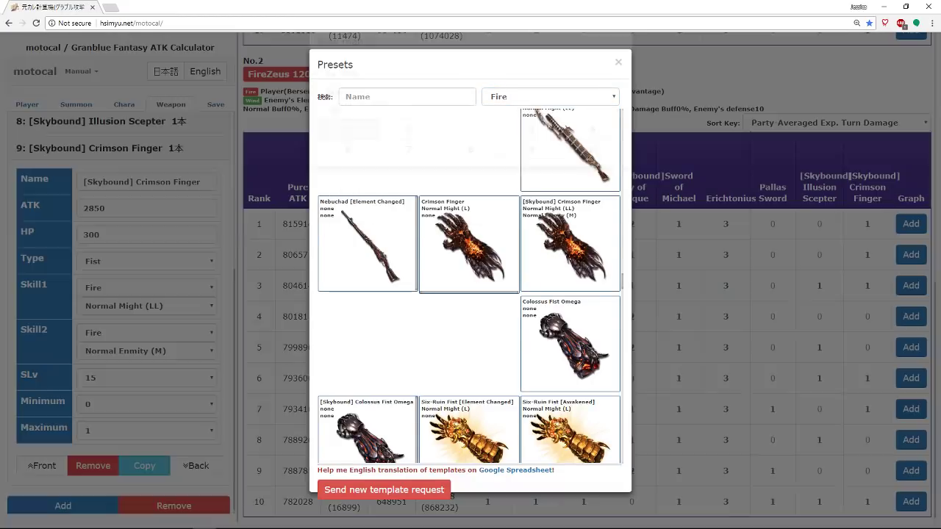
pyautogui.click(231, 317)
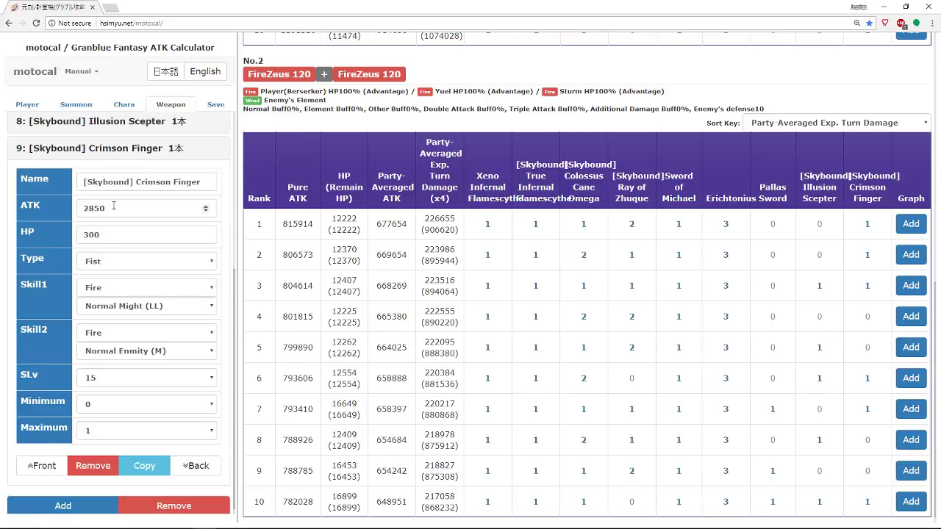
# Examine the Crimson Finger's ATK, skill options and minimum and maximum settings, and review the rest of the weapon list.
pyautogui.click(164, 206)
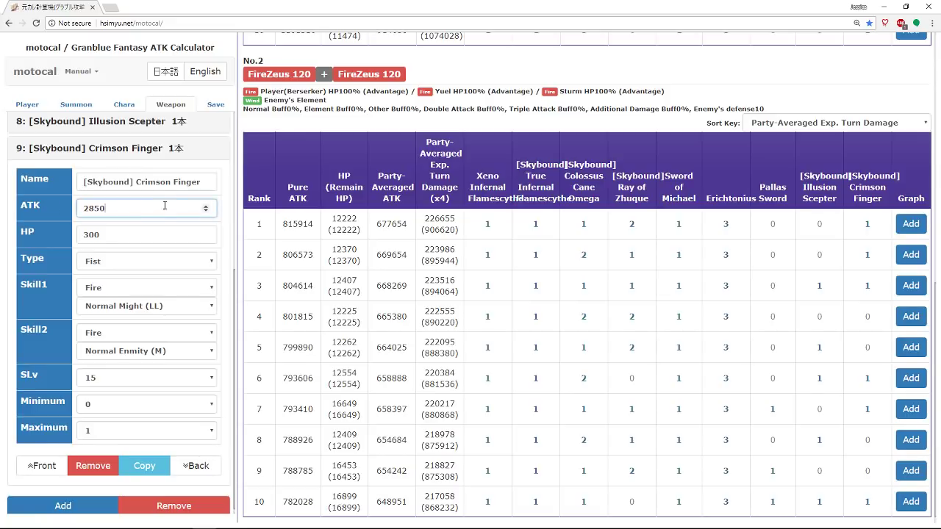
pyautogui.click(30, 210)
pyautogui.click(104, 309)
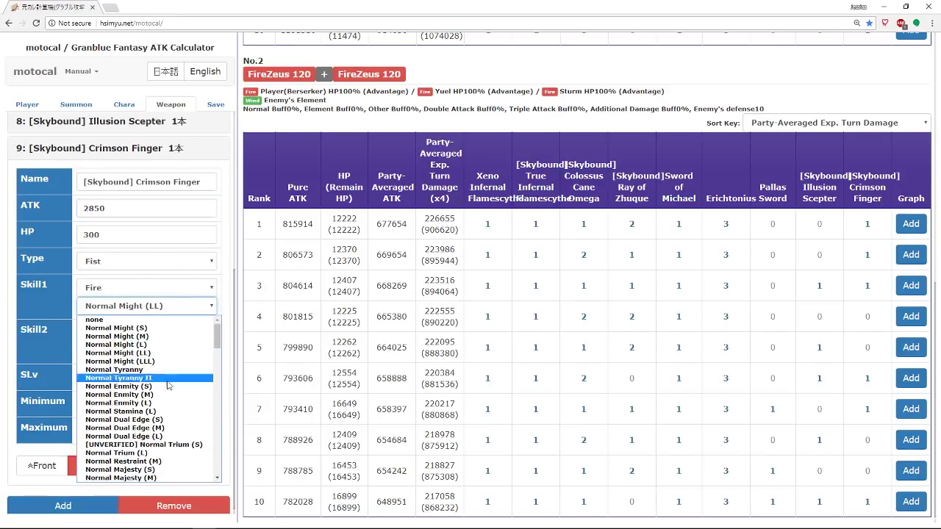
pyautogui.click(57, 320)
pyautogui.scroll(4, 109, 277)
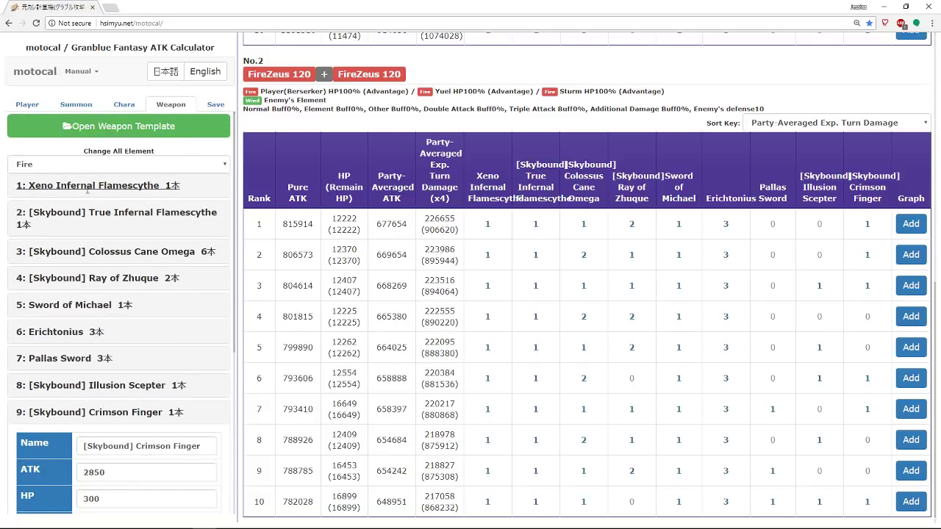
pyautogui.scroll(-4, 99, 265)
pyautogui.scroll(4, 92, 259)
pyautogui.scroll(-4, 34, 366)
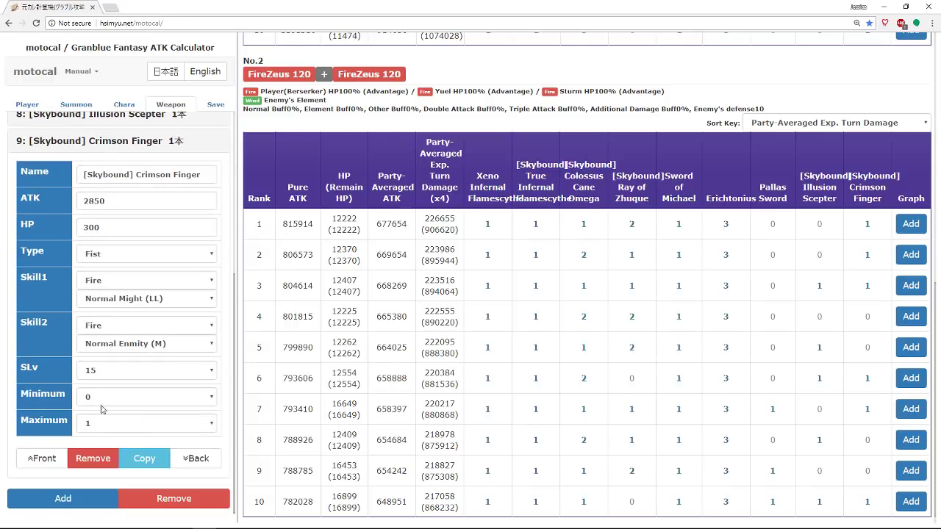
pyautogui.scroll(1, 65, 258)
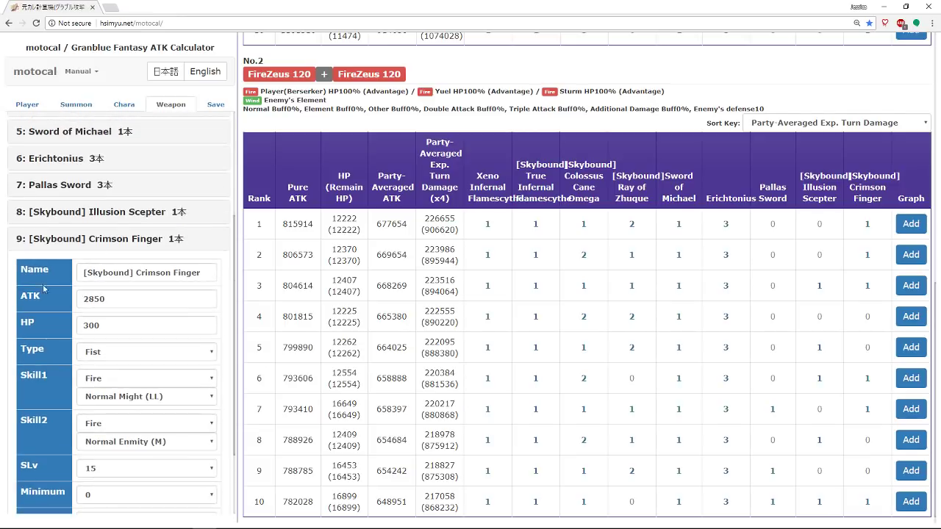
pyautogui.scroll(-1, 64, 258)
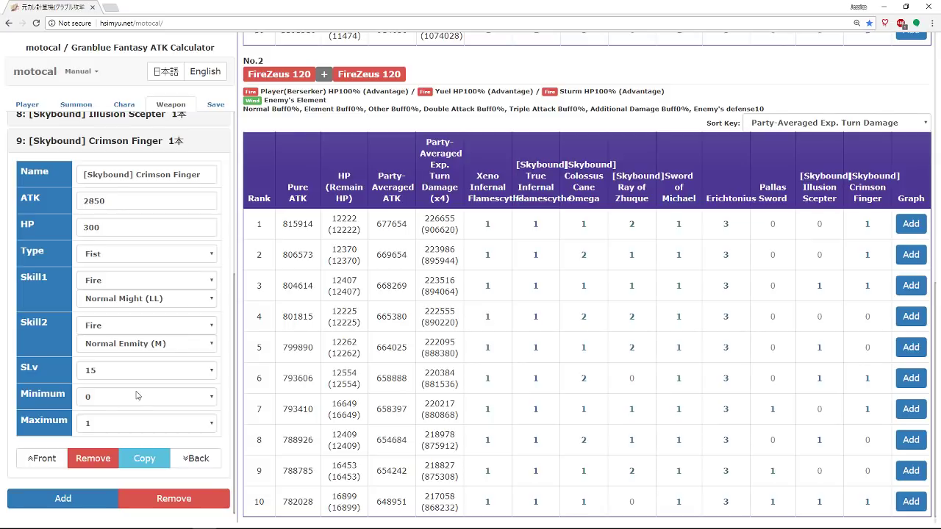
# Add a tenth weapon entry and fill it with one Mobius Strip from the Fire weapon presets.
pyautogui.click(68, 498)
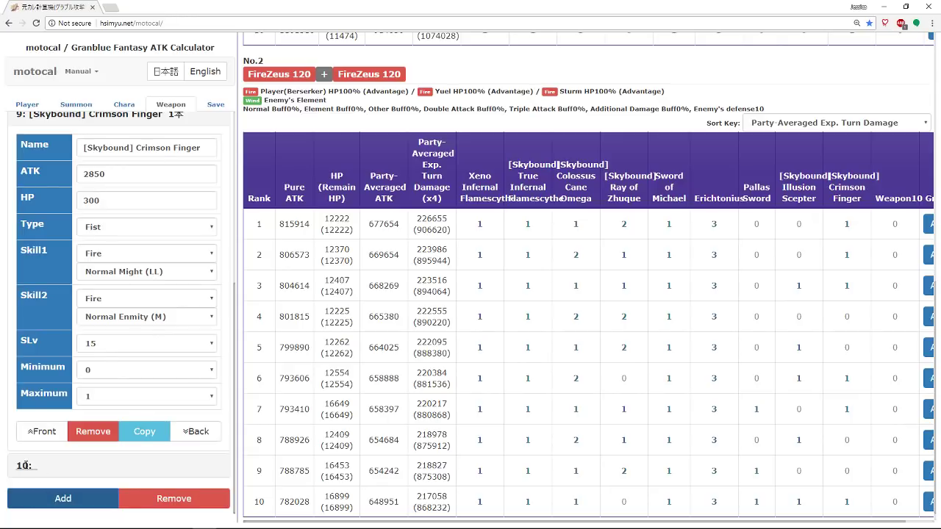
pyautogui.click(29, 466)
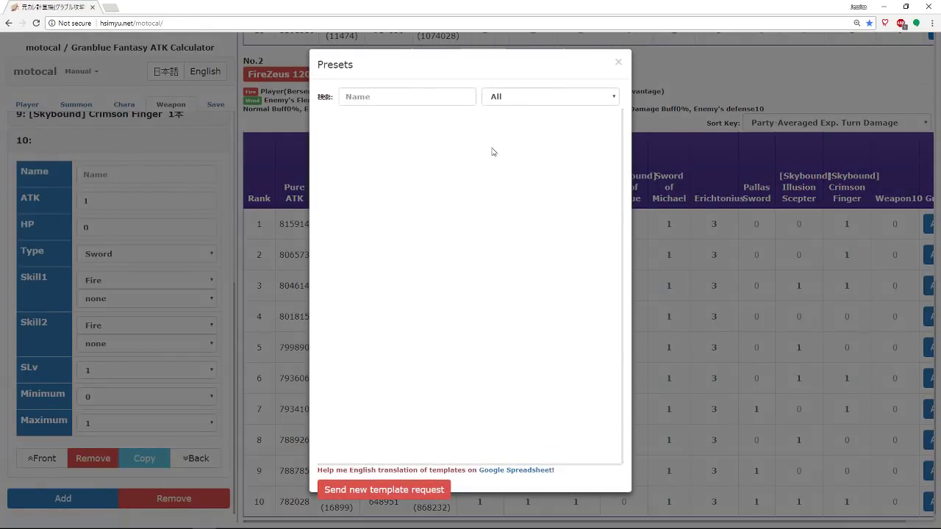
pyautogui.click(535, 95)
pyautogui.click(526, 112)
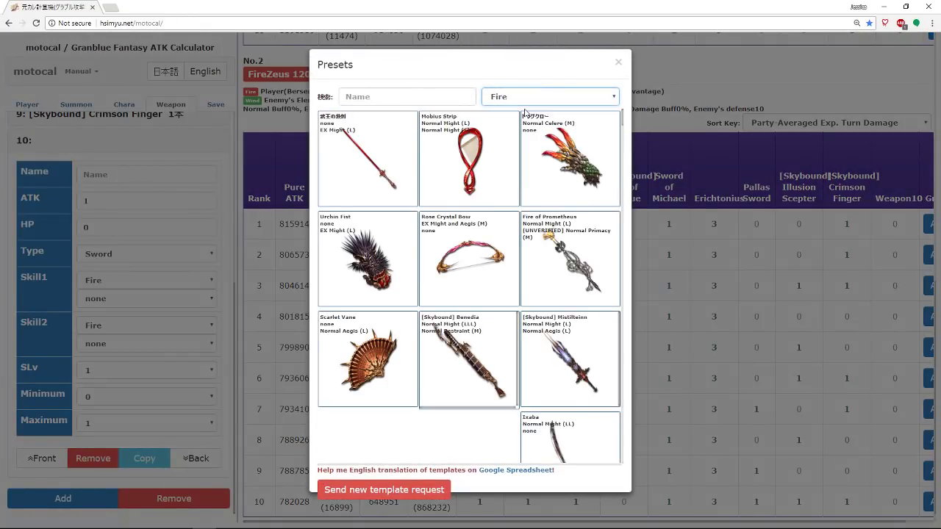
pyautogui.click(435, 155)
pyautogui.click(361, 183)
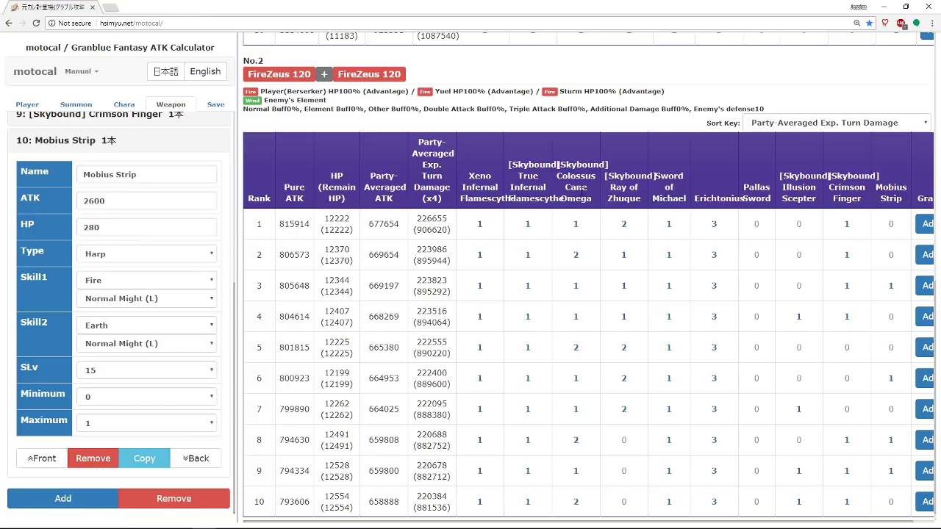
# Try a minimum count of 1 for the Mobius Strip and return it to 0.
pyautogui.scroll(3, 496, 221)
pyautogui.scroll(3, 505, 215)
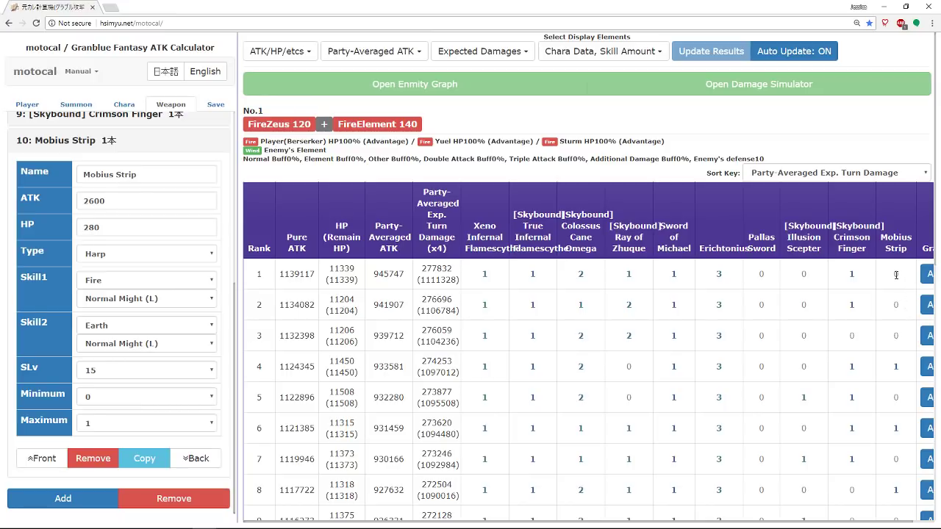
pyautogui.click(142, 400)
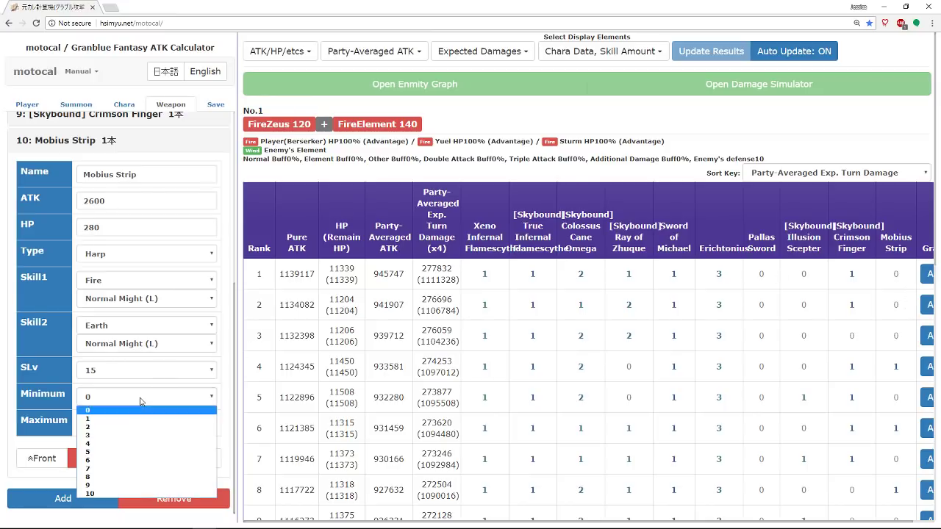
pyautogui.click(124, 419)
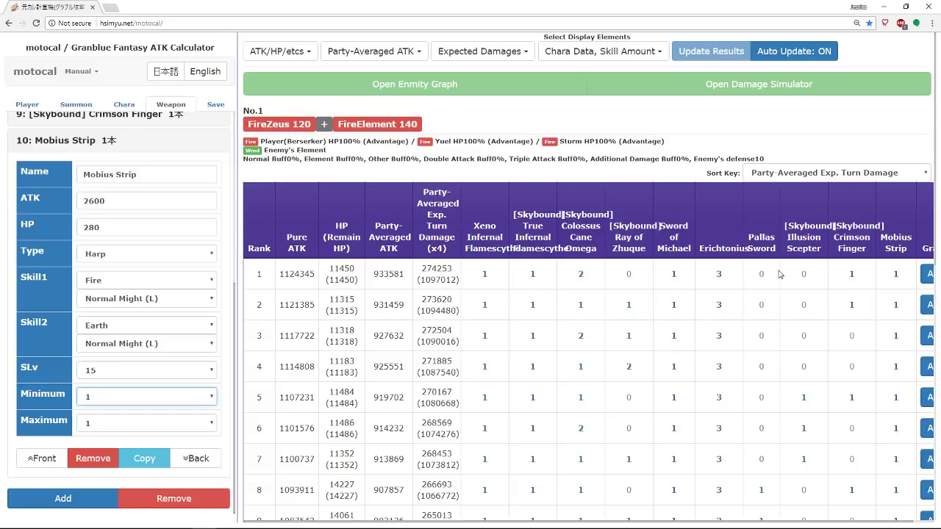
pyautogui.click(132, 398)
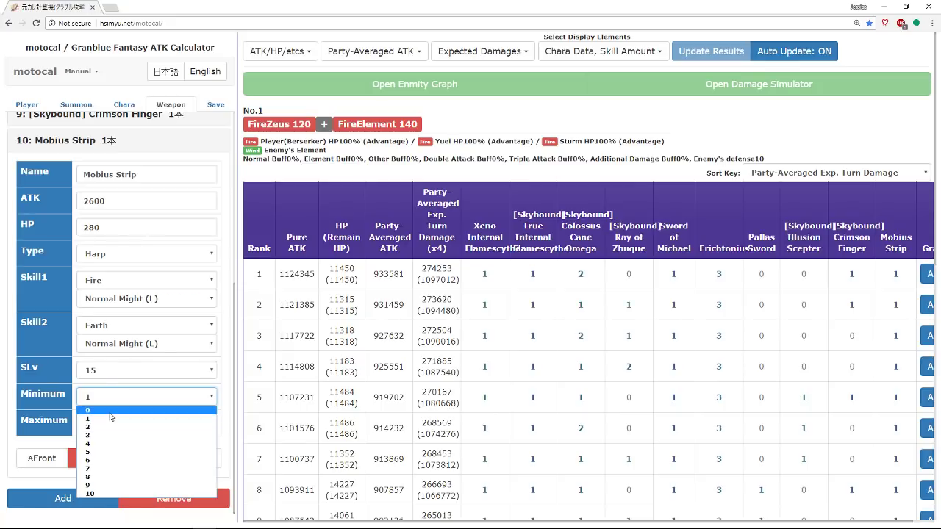
pyautogui.click(110, 413)
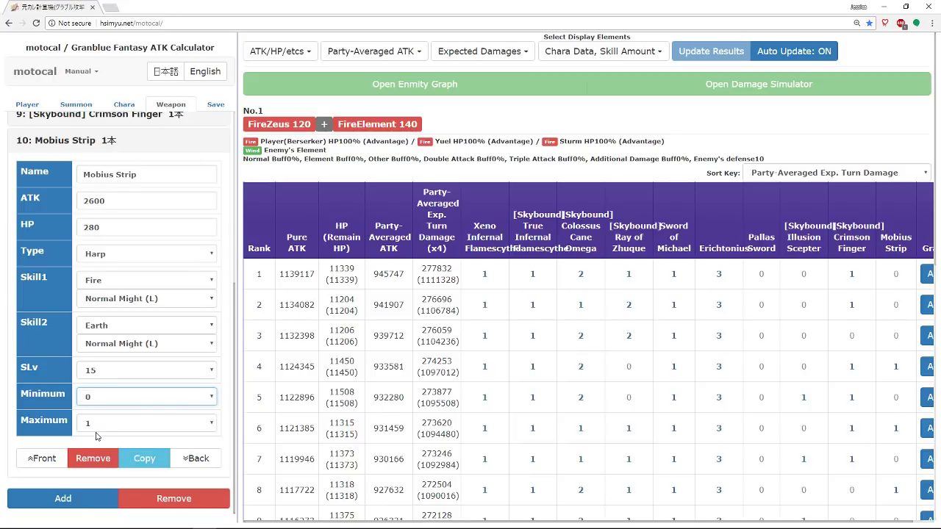
# Keep the Mobius Strip's minimum count at 0 and set its maximum to 5.
pyautogui.click(147, 399)
pyautogui.click(139, 413)
pyautogui.click(130, 424)
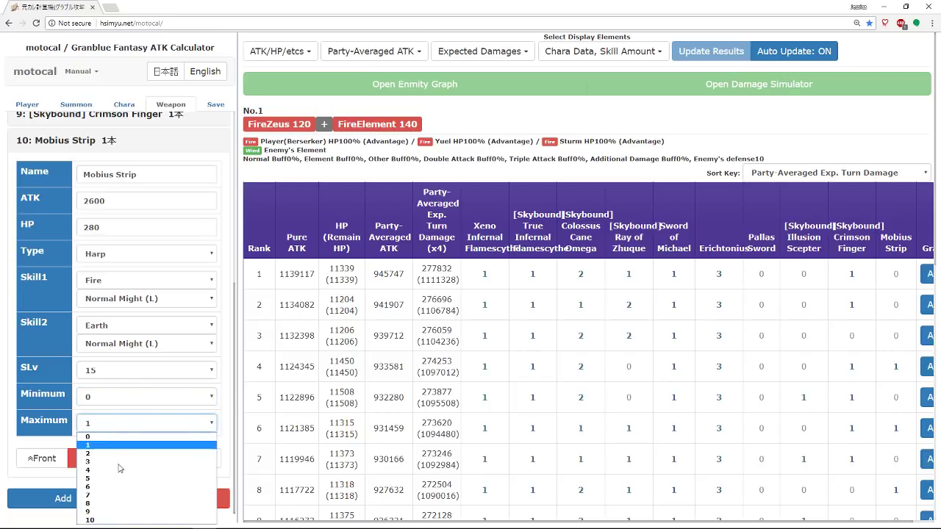
pyautogui.click(331, 357)
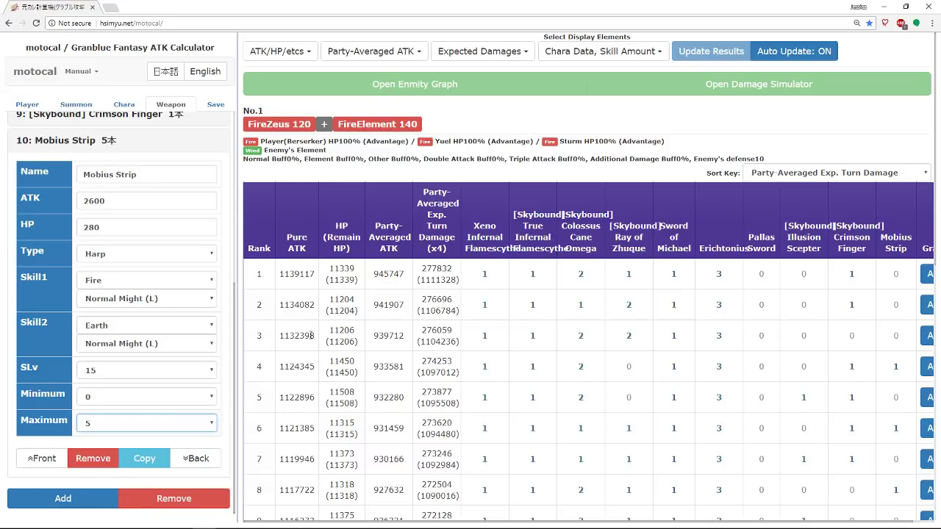
# Open the settings of weapon 6, Erichtonius, and set its maximum count to 5.
pyautogui.scroll(5, 123, 380)
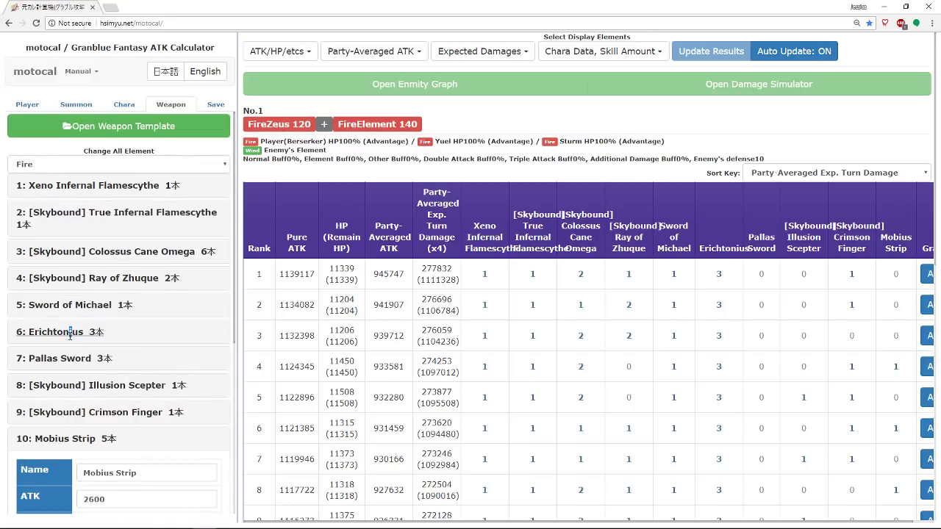
pyautogui.click(70, 333)
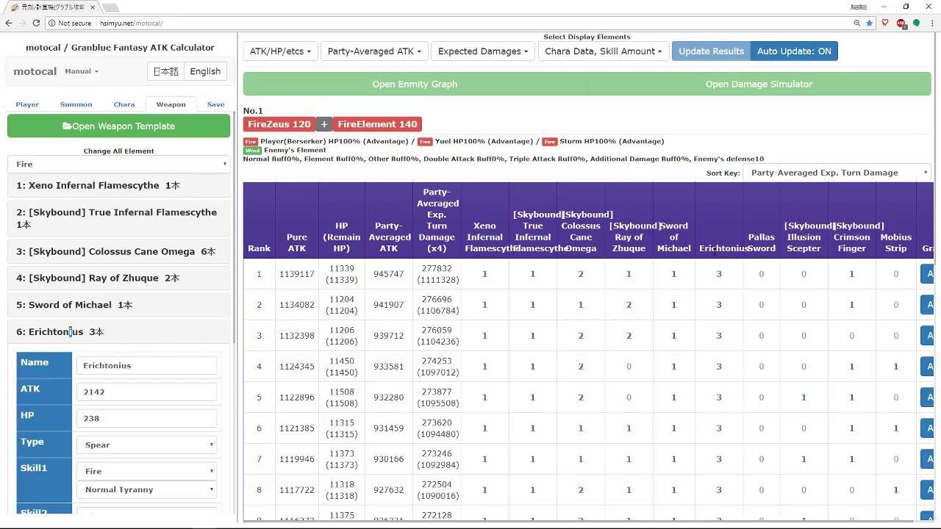
pyautogui.scroll(-2, 139, 294)
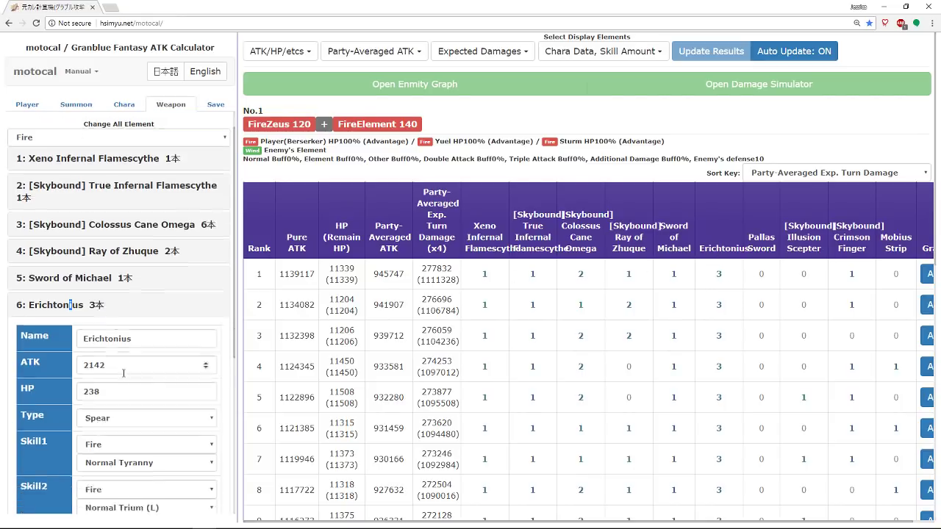
pyautogui.scroll(-1, 175, 357)
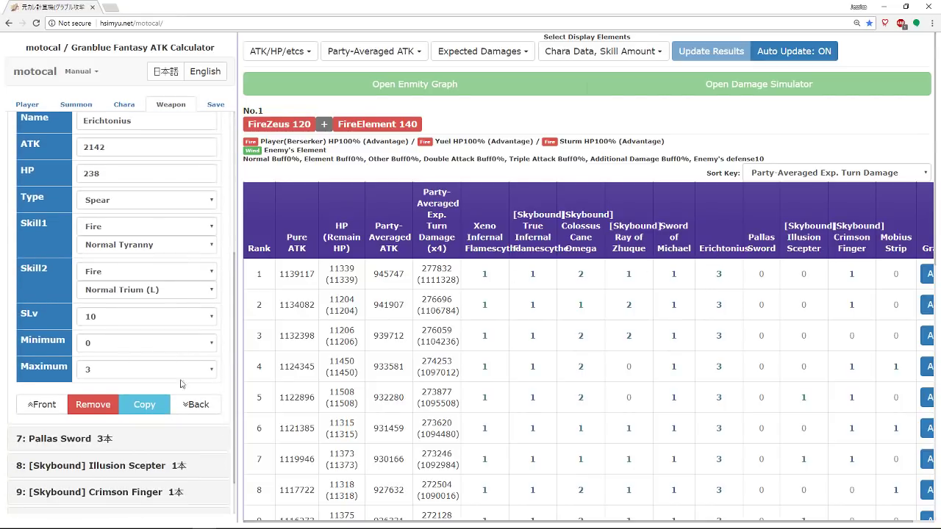
pyautogui.click(112, 372)
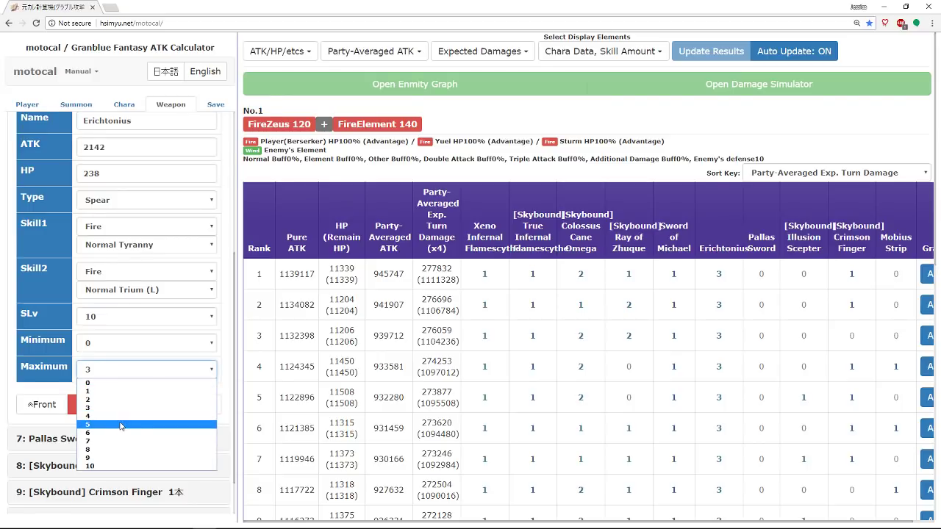
pyautogui.press('Return')
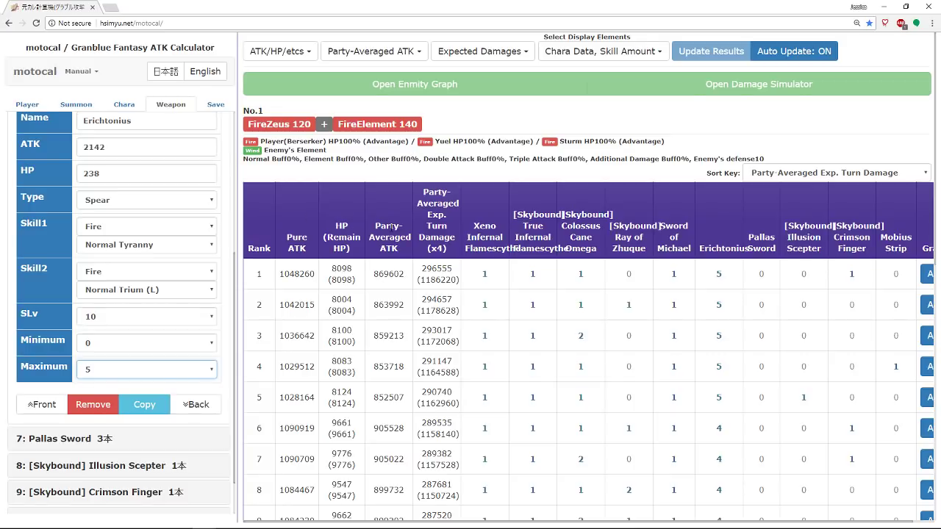
# Compare the ranked weapon grids of summon sets No.1 and No.2, checking the Erichtonius counts and expected turn damage.
pyautogui.scroll(-2, 419, 213)
pyautogui.scroll(2, 426, 191)
pyautogui.scroll(-1, 704, 334)
pyautogui.scroll(-6, 704, 337)
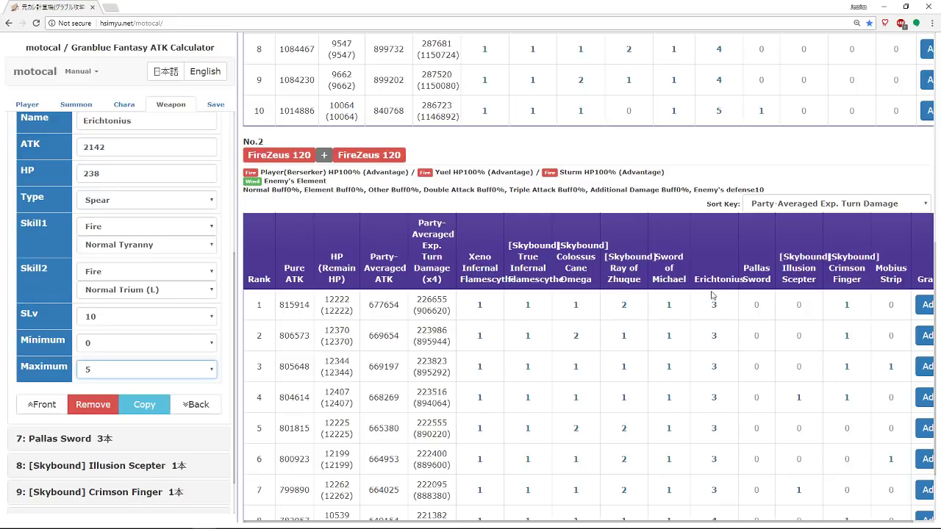
pyautogui.scroll(6, 711, 296)
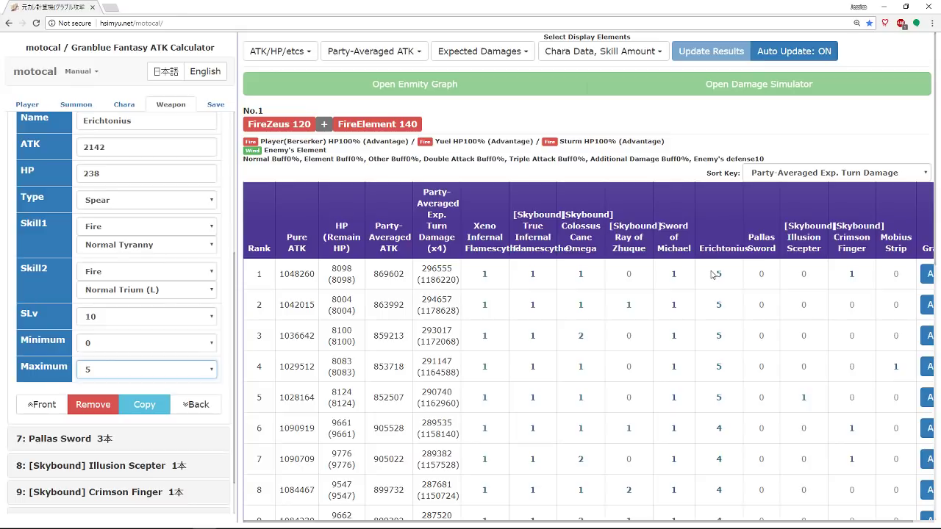
# Check the No.2 summon set's ranked grids and set Erichtonius's maximum count to 3.
pyautogui.scroll(-8, 651, 319)
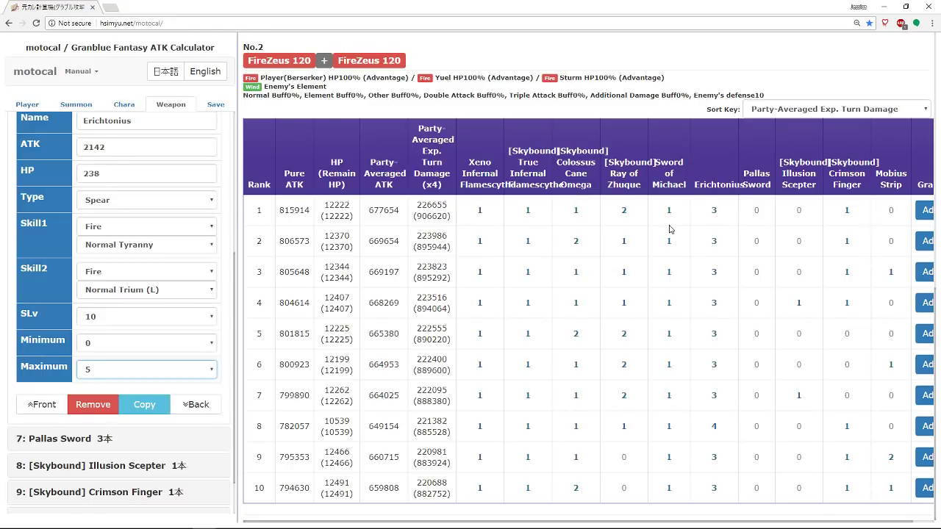
pyautogui.click(164, 370)
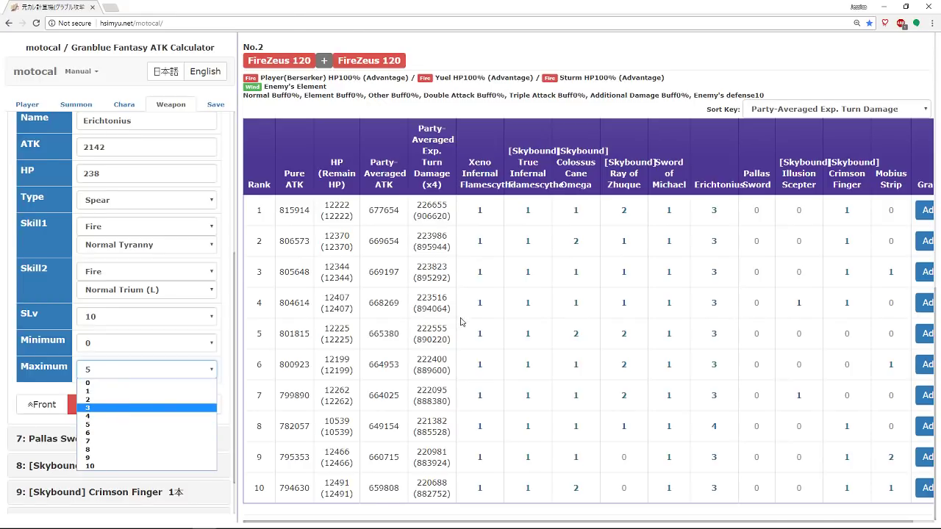
pyautogui.scroll(4, 459, 326)
pyautogui.scroll(3, 150, 320)
pyautogui.scroll(1, 150, 321)
pyautogui.scroll(-4, 150, 320)
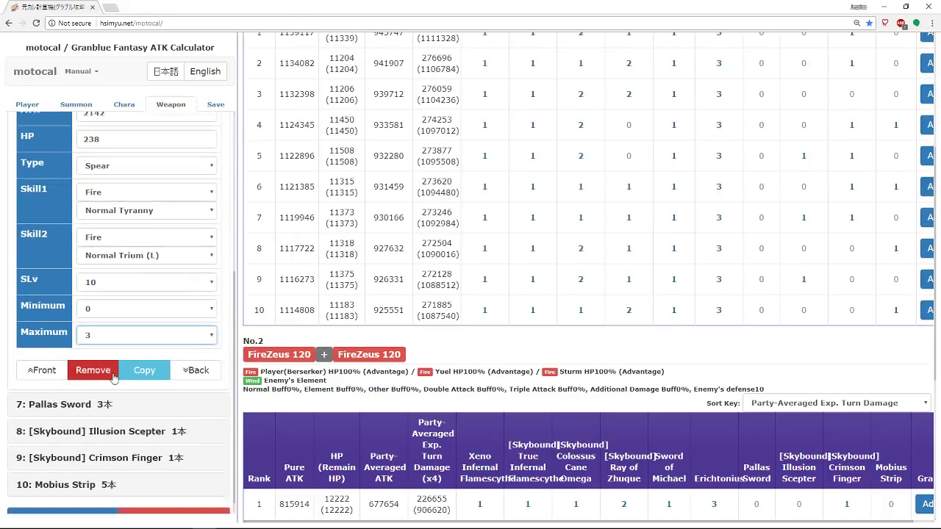
# Set the maximum count of weapon 9, [Skybound] Crimson Finger, to 9 and compare both summon sets' rankings.
pyautogui.click(72, 441)
pyautogui.scroll(-5, 121, 404)
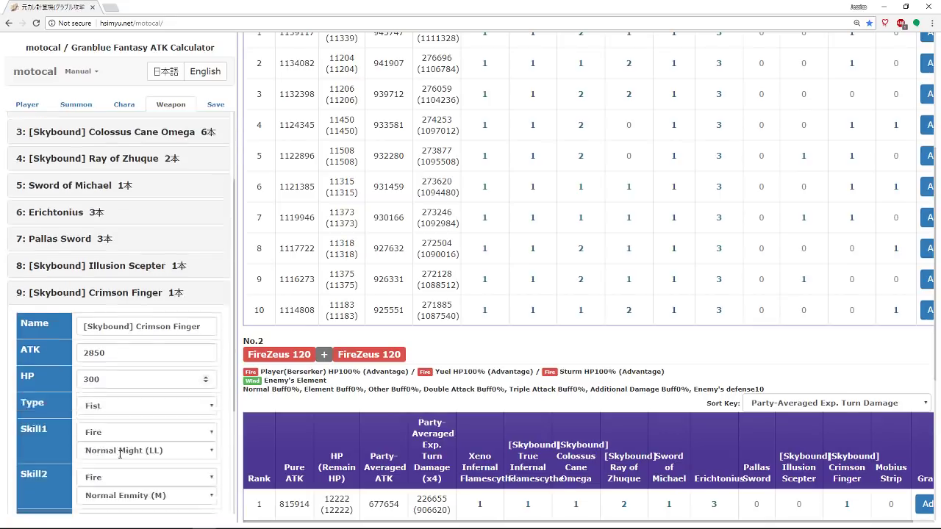
pyautogui.click(122, 404)
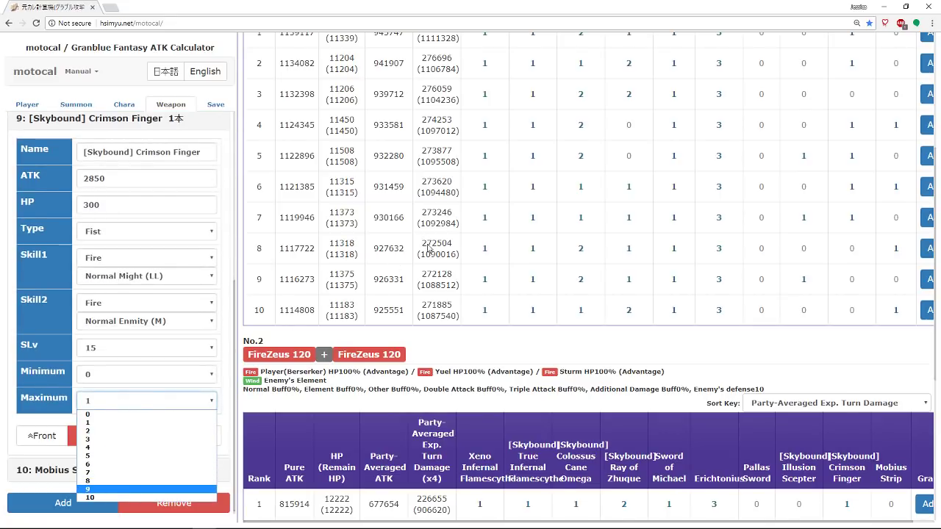
pyautogui.press('Return')
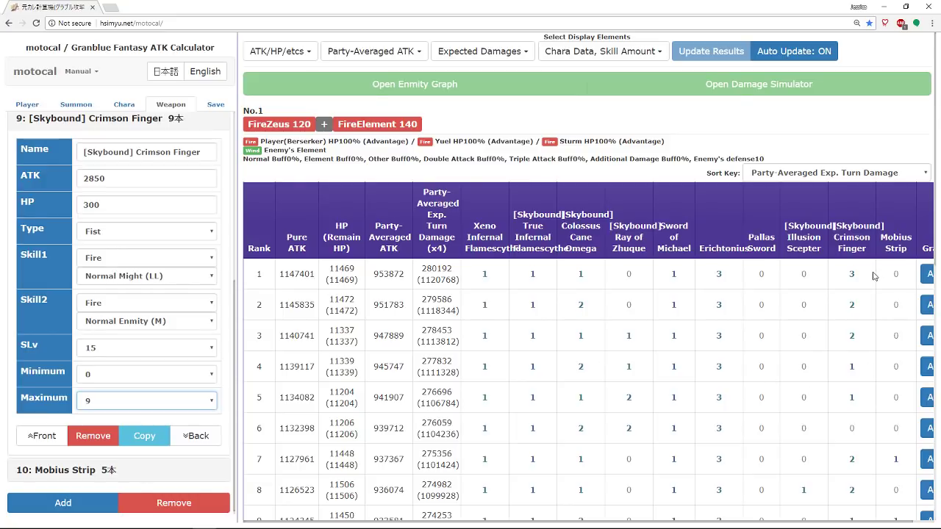
pyautogui.scroll(-5, 839, 274)
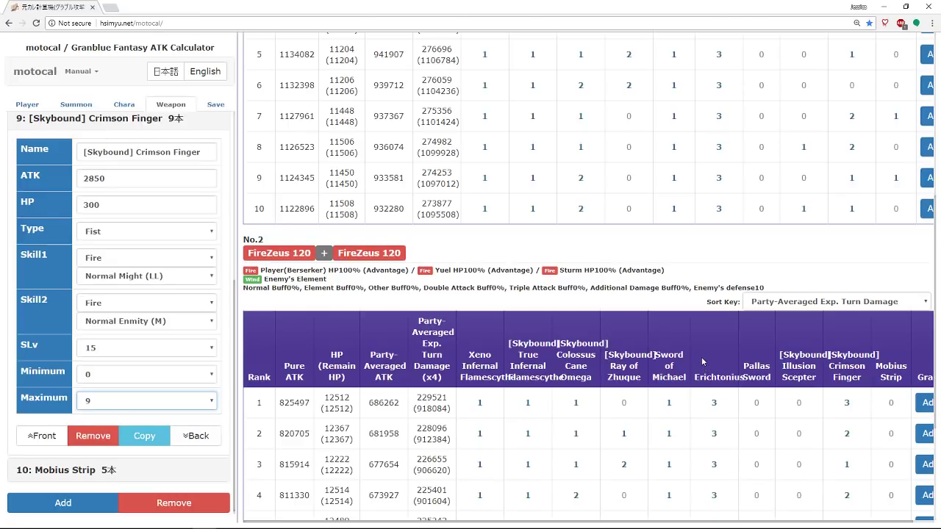
pyautogui.scroll(5, 701, 356)
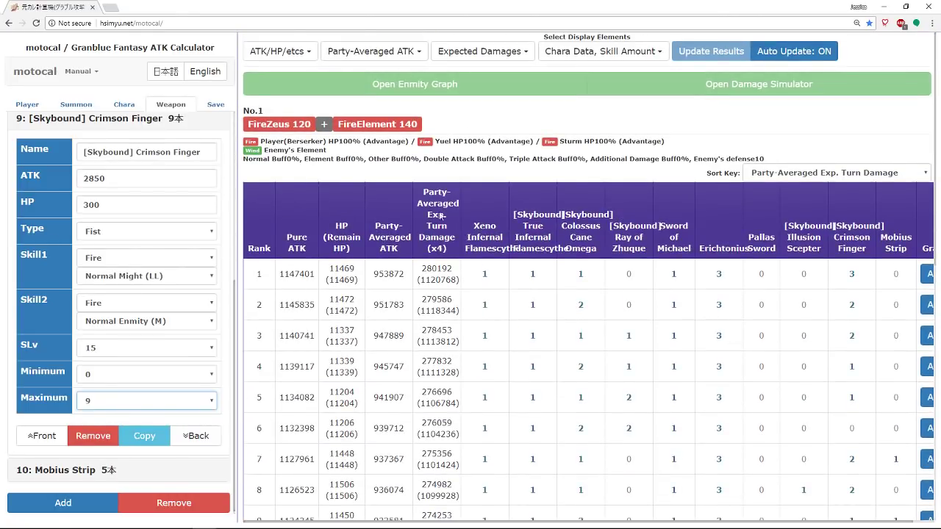
# Open the player settings and set the player-only remaining HP ratio to 70%.
pyautogui.click(30, 104)
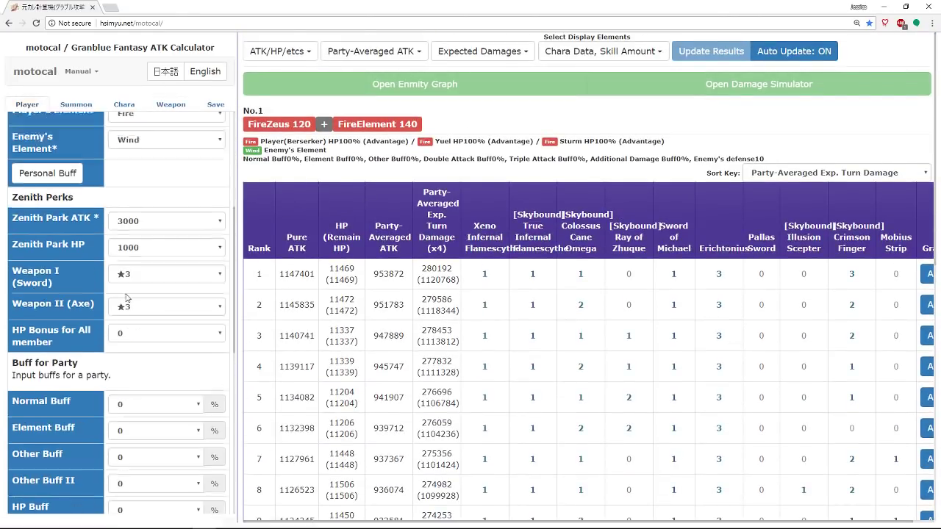
pyautogui.scroll(3, 126, 296)
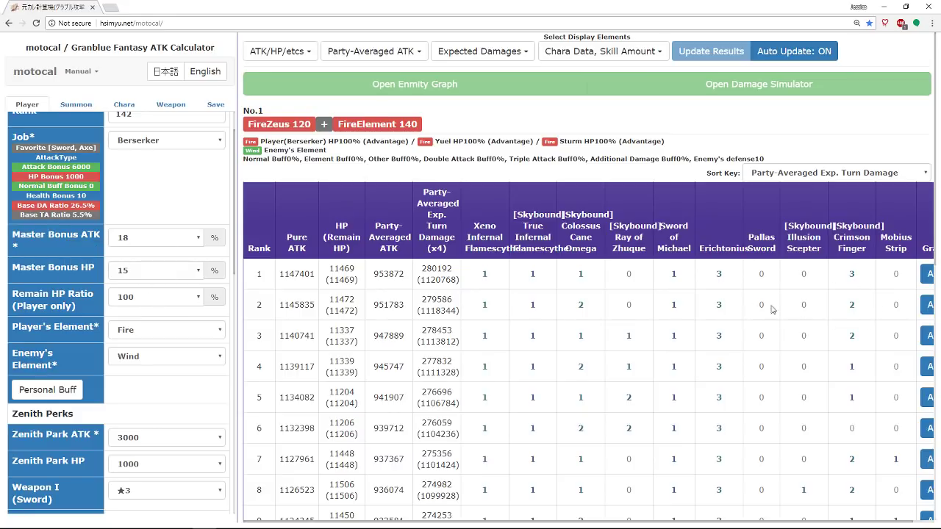
pyautogui.click(146, 300)
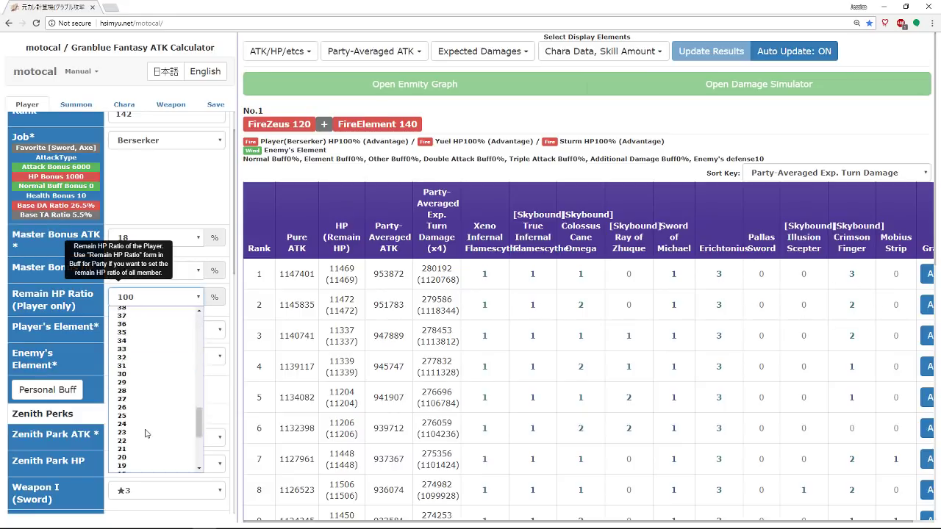
pyautogui.scroll(1, 115, 342)
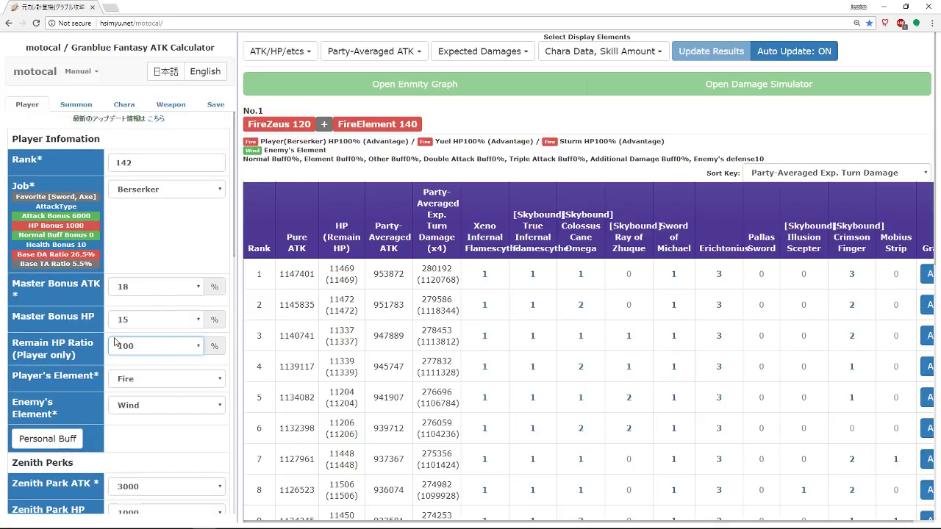
pyautogui.click(152, 350)
pyautogui.scroll(-4, 153, 399)
pyautogui.scroll(1, 147, 408)
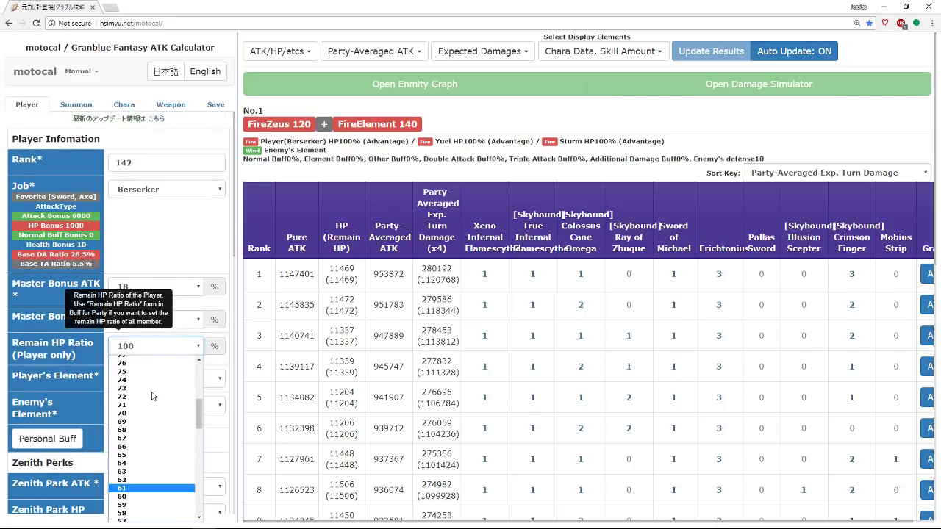
pyautogui.click(136, 416)
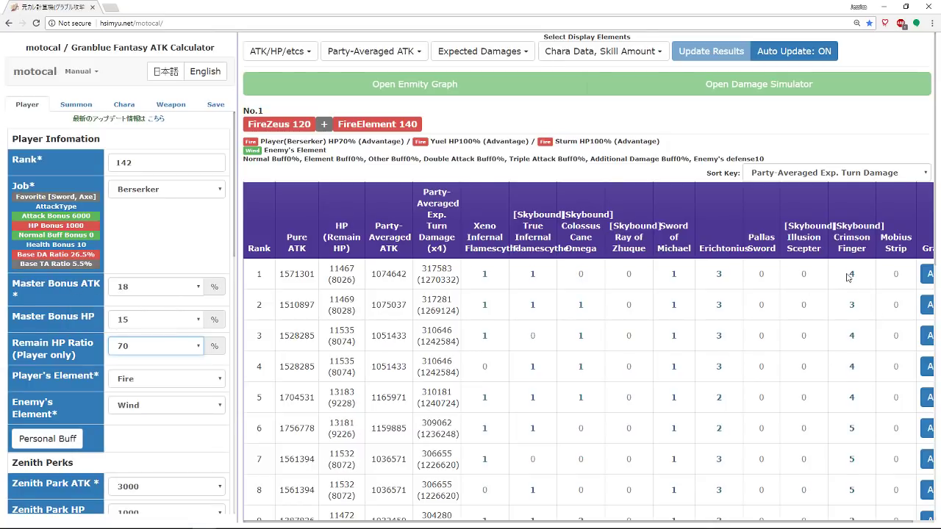
# Set the player-only remaining HP ratio to 1% and compare the ranked grids of both summon sets.
pyautogui.click(151, 346)
pyautogui.scroll(-10, 151, 455)
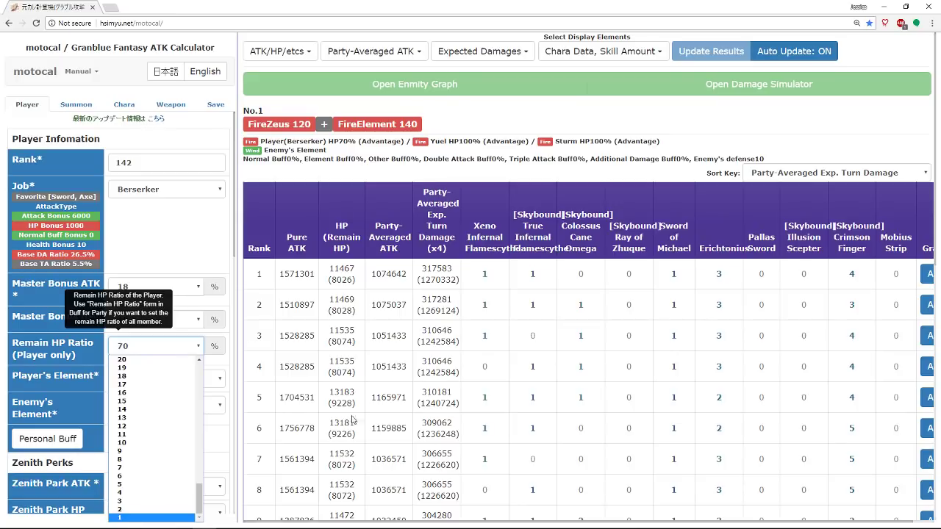
pyautogui.press('Return')
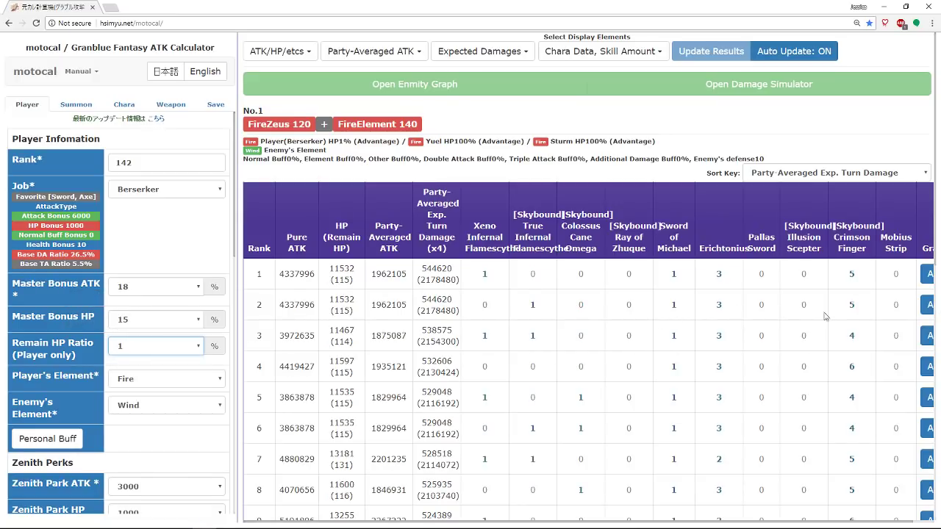
pyautogui.scroll(-6, 824, 316)
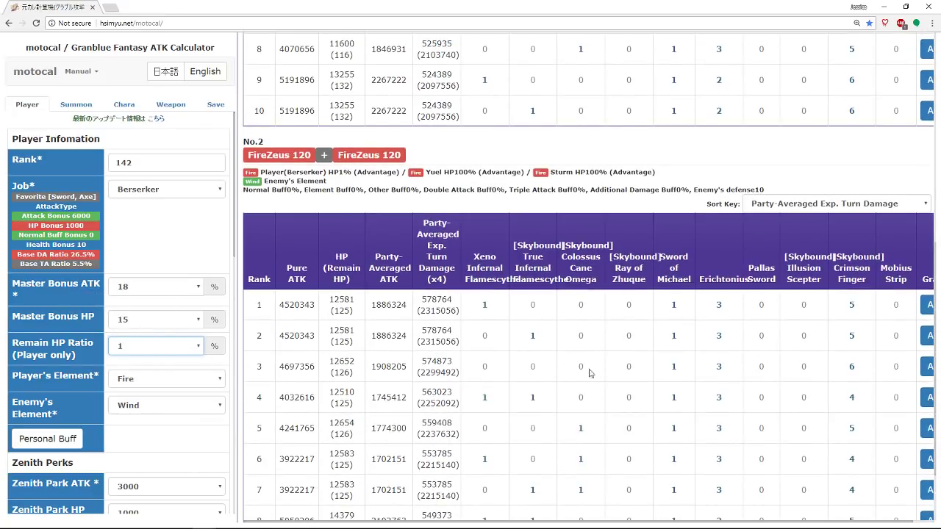
pyautogui.scroll(6, 589, 373)
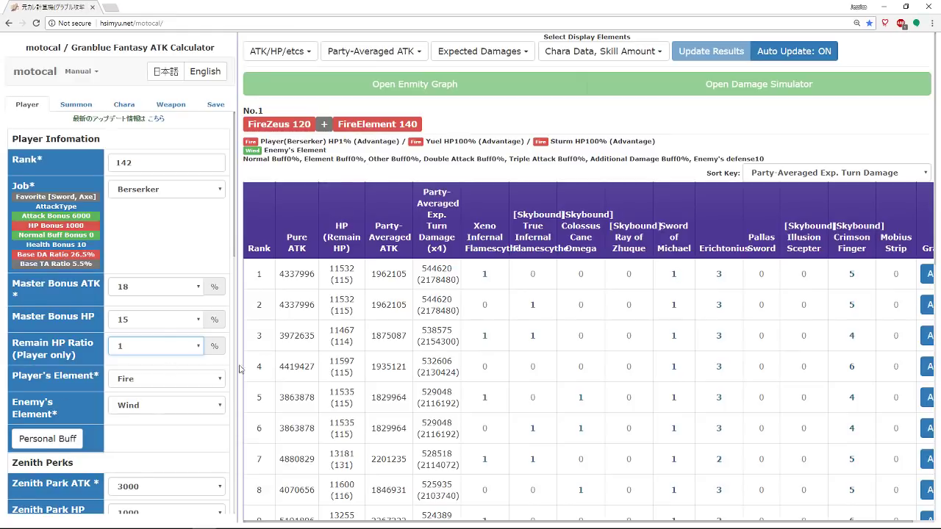
# Return the player-only remaining HP ratio to 100%.
pyautogui.click(131, 341)
pyautogui.scroll(15, 170, 393)
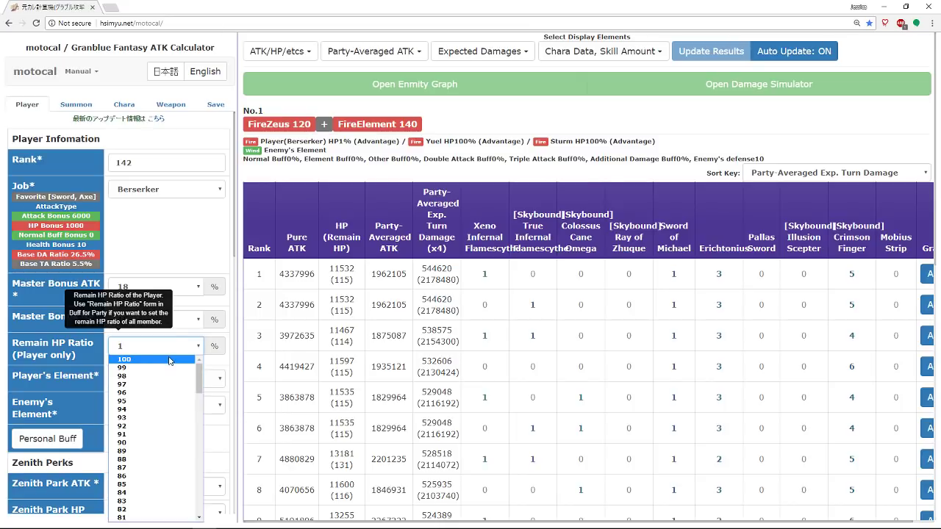
pyautogui.click(170, 359)
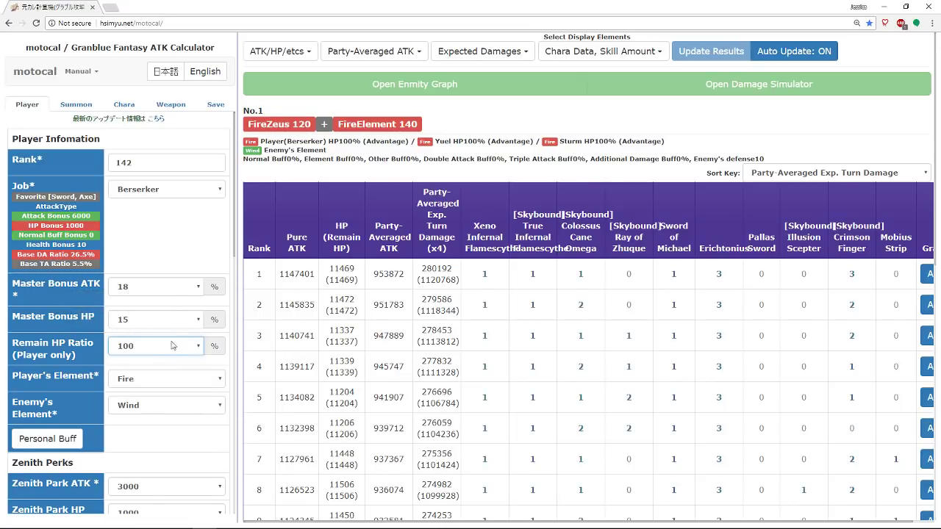
# Review the weapon settings alongside both summon sets' rankings, and view the saved data list.
pyautogui.click(131, 103)
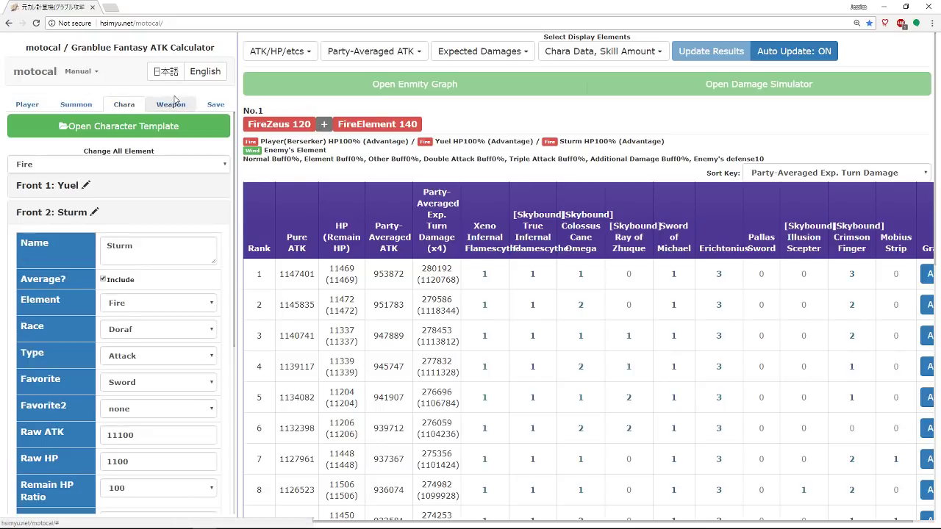
pyautogui.click(170, 107)
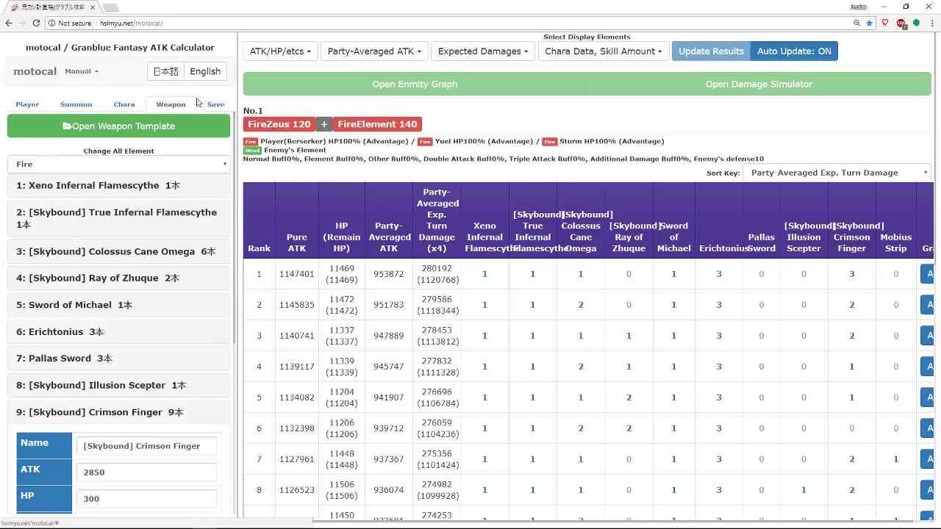
pyautogui.scroll(-3, 162, 257)
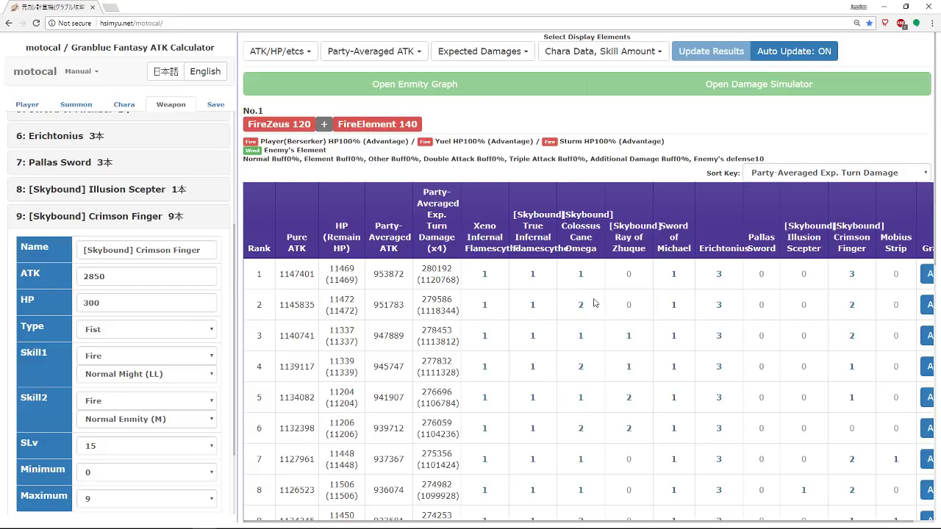
pyautogui.scroll(-2, 474, 273)
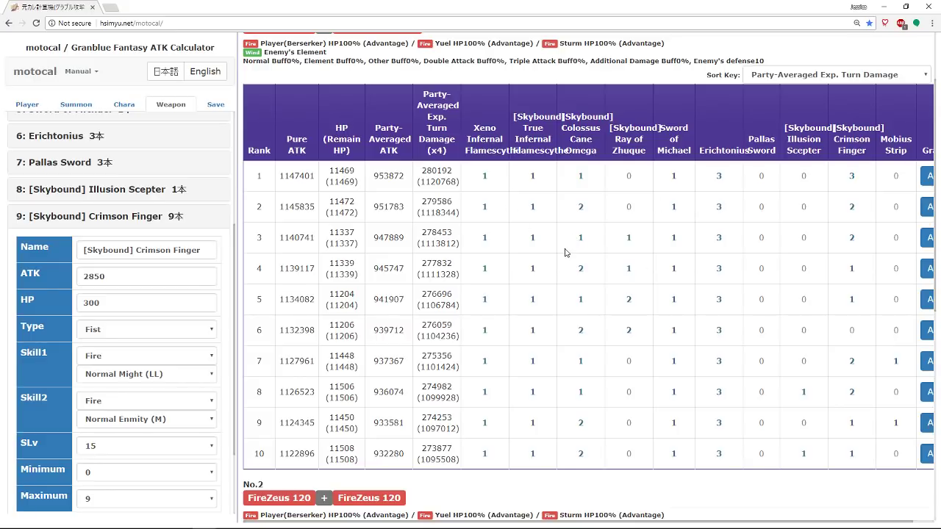
pyautogui.scroll(-3, 566, 252)
pyautogui.scroll(5, 557, 269)
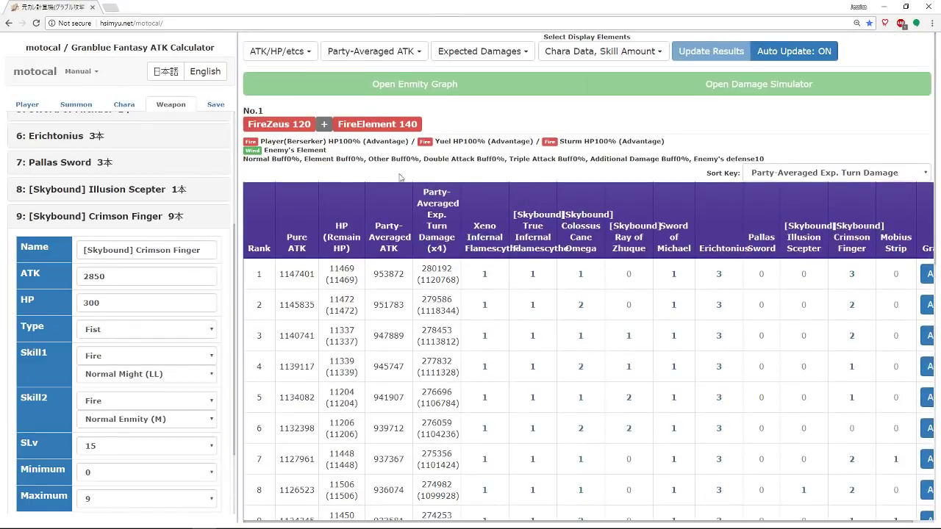
pyautogui.click(216, 105)
pyautogui.scroll(3, 177, 254)
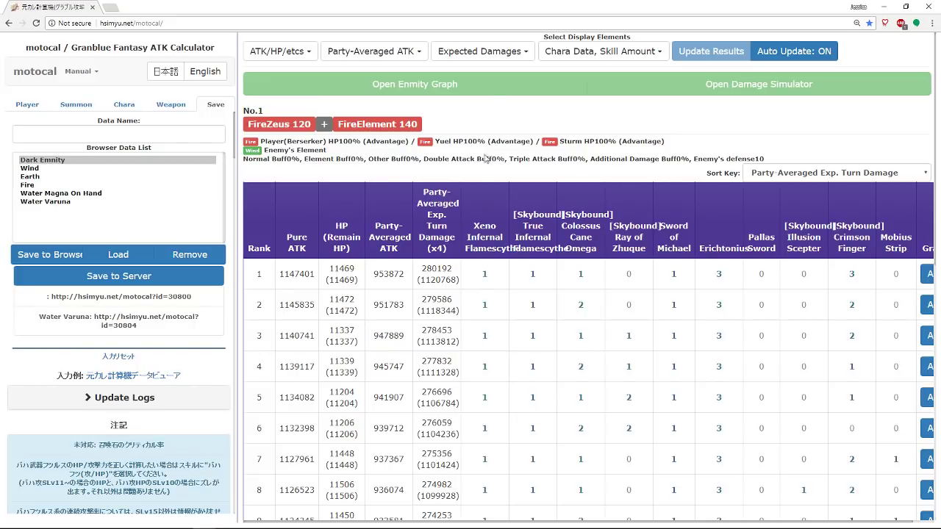
# Show each character's DA/TA ratio in the results and compare it between summon sets No.1 and No.2.
pyautogui.click(122, 104)
pyautogui.click(592, 51)
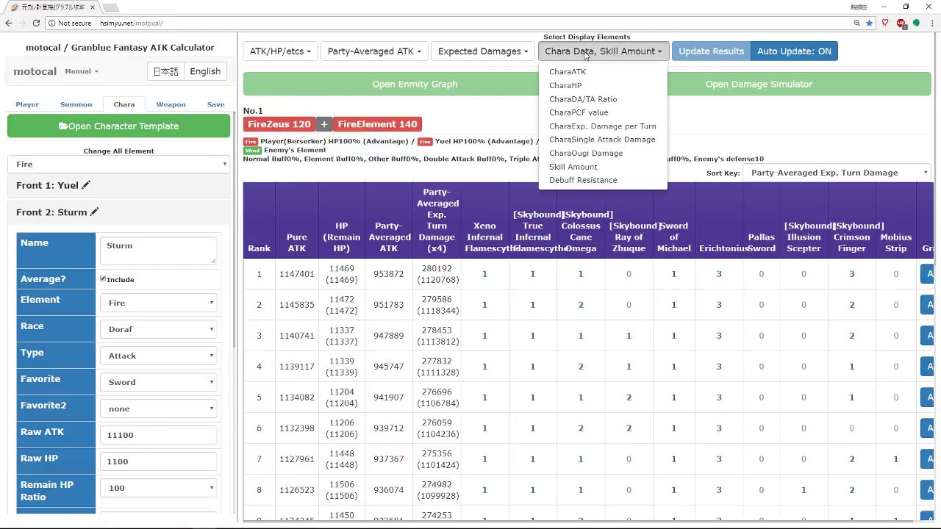
pyautogui.click(584, 102)
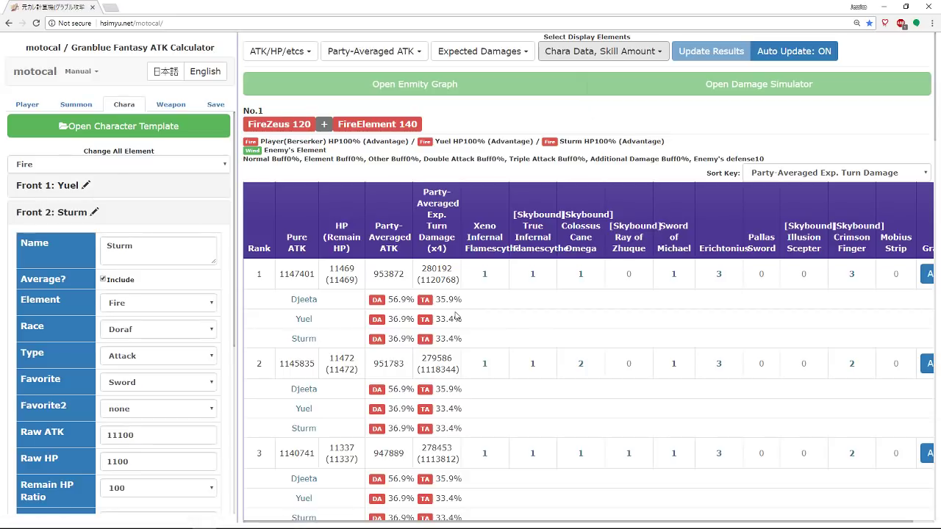
pyautogui.scroll(-14, 478, 319)
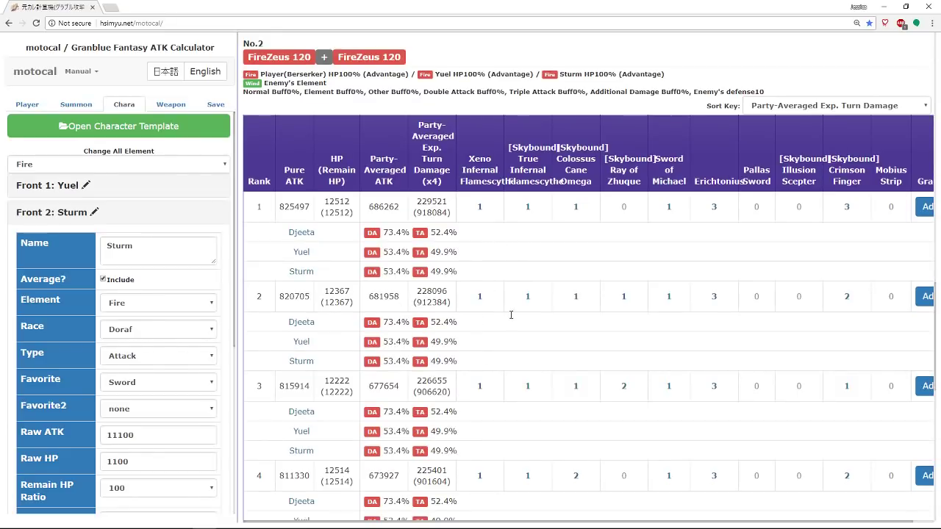
pyautogui.scroll(13, 510, 315)
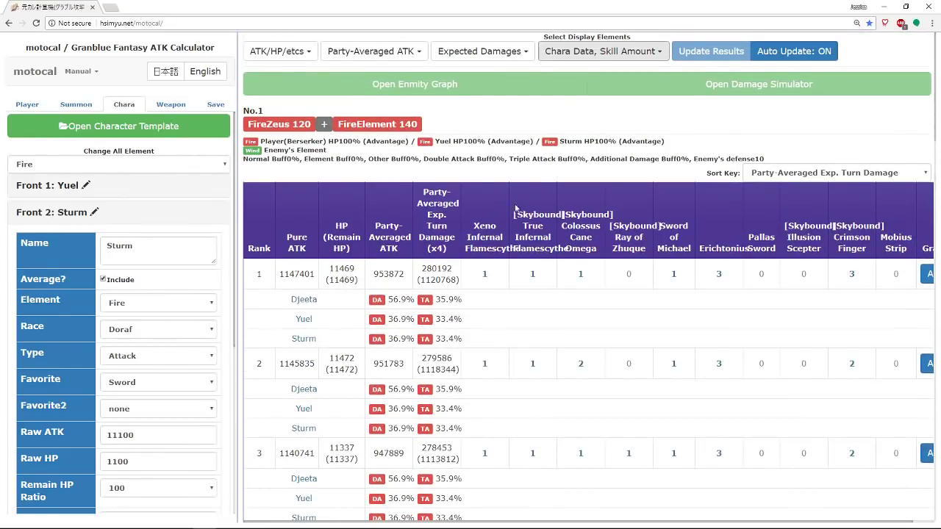